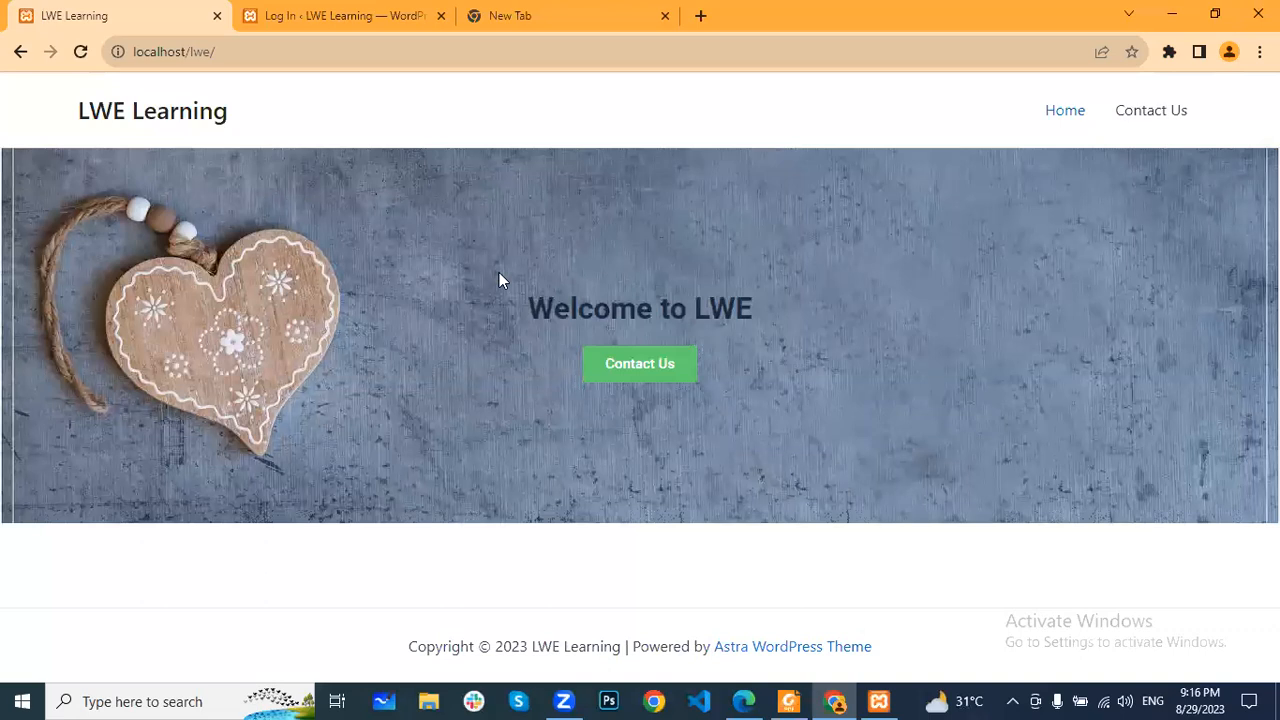
- Reload the LWE Learning homepage and log in to the WordPress dashboard with the prefilled admin credentials
{"action": "left_click", "coordinate": [82, 53]}
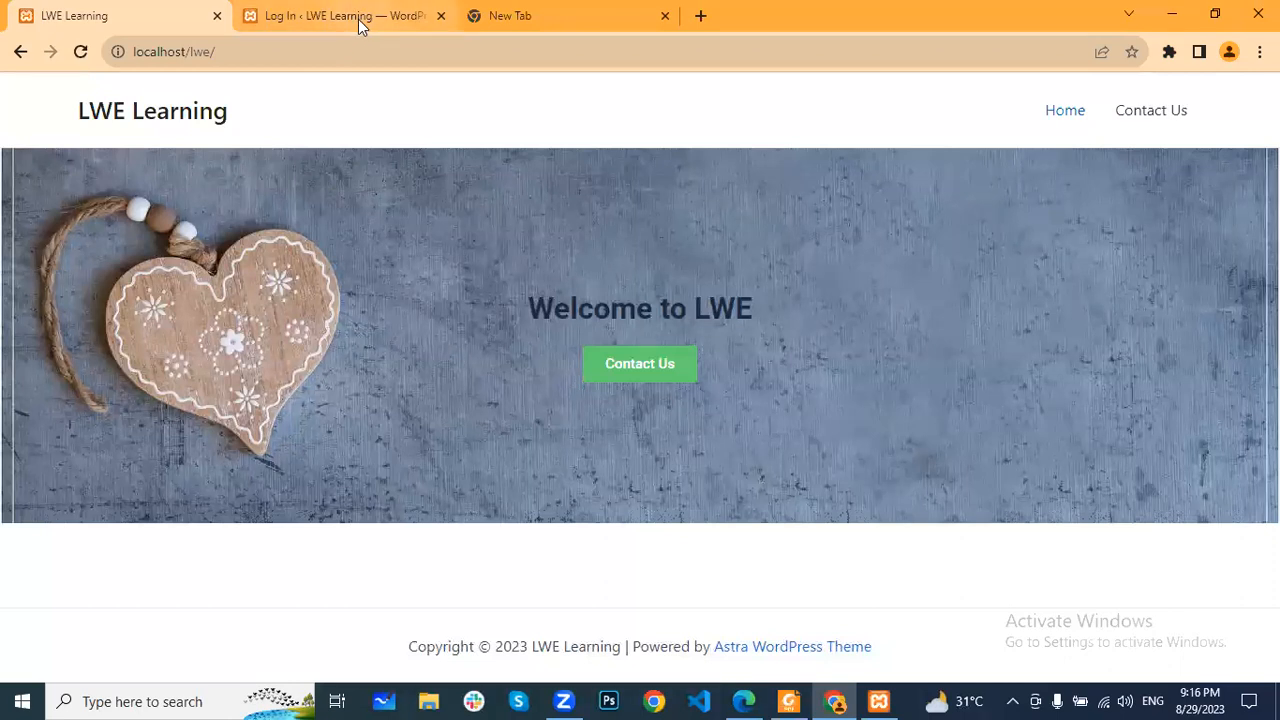
{"action": "mouse_move", "coordinate": [358, 20]}
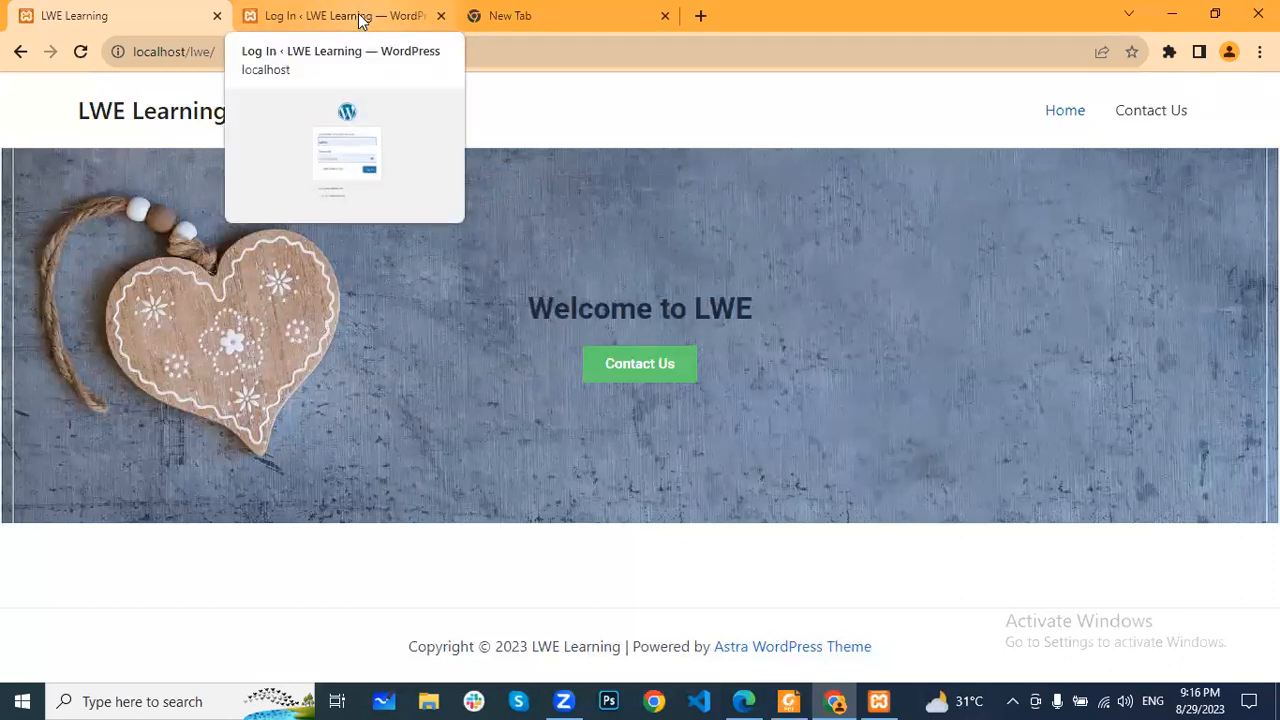
{"action": "left_click", "coordinate": [358, 20]}
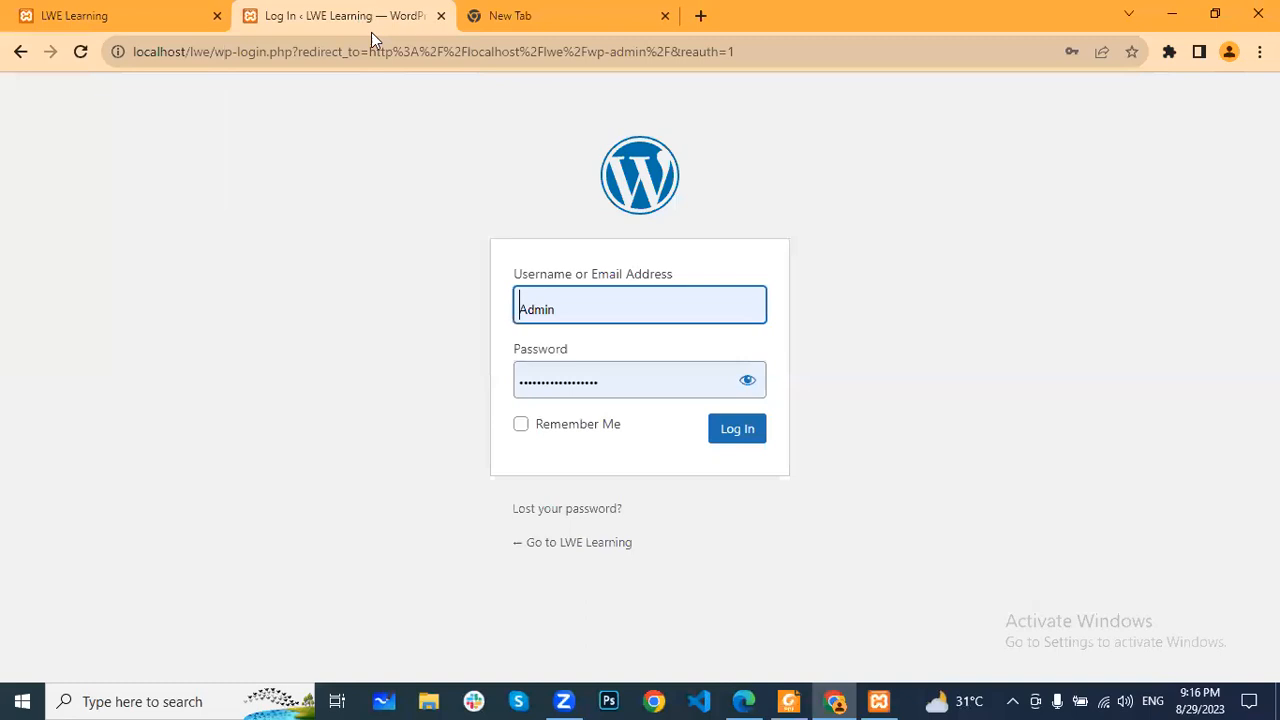
{"action": "left_click", "coordinate": [724, 440]}
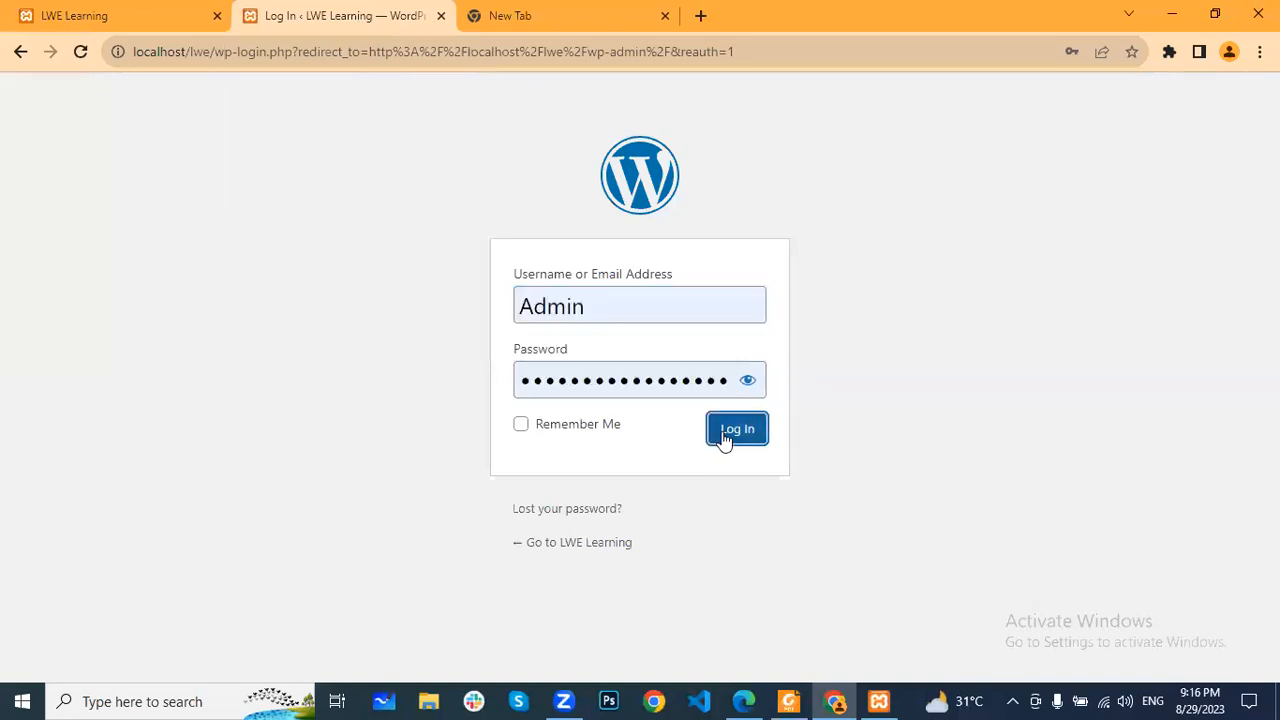
- Compare the live LWE Learning homepage with the dashboard and open the list of all site pages
{"action": "left_click", "coordinate": [124, 17]}
{"action": "left_click", "coordinate": [341, 20]}
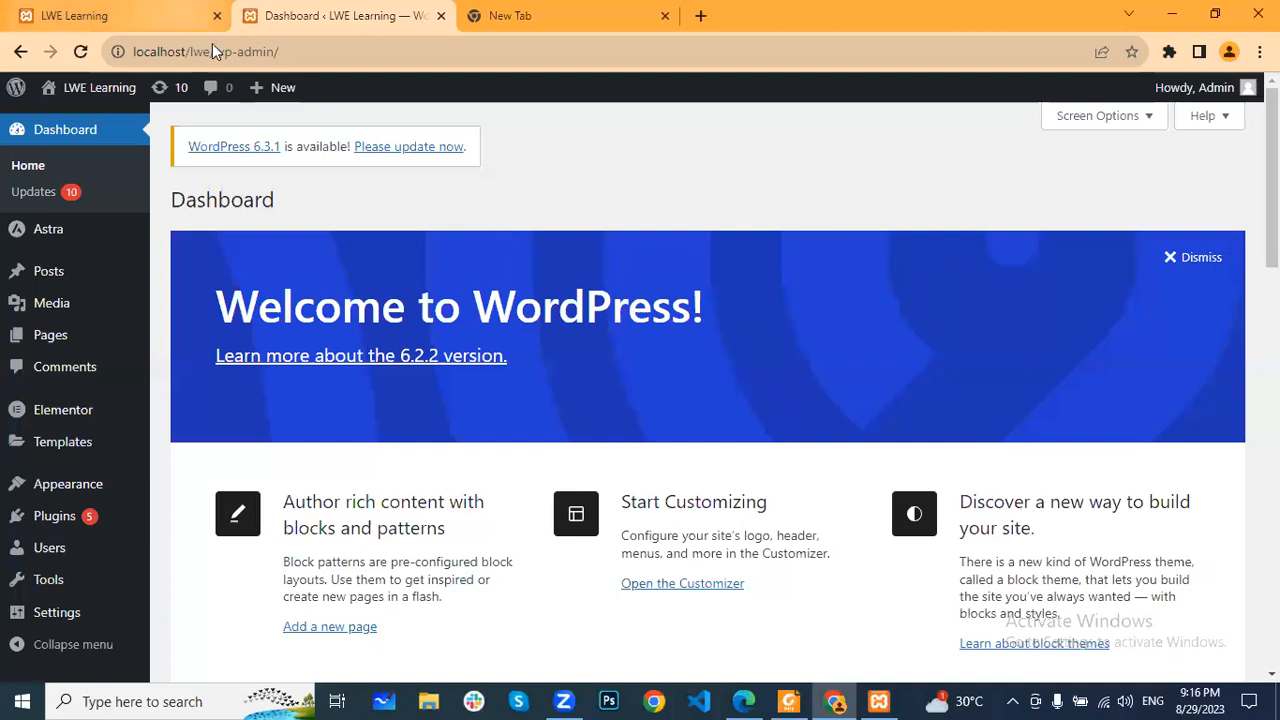
{"action": "left_click", "coordinate": [195, 18]}
{"action": "left_click", "coordinate": [352, 20]}
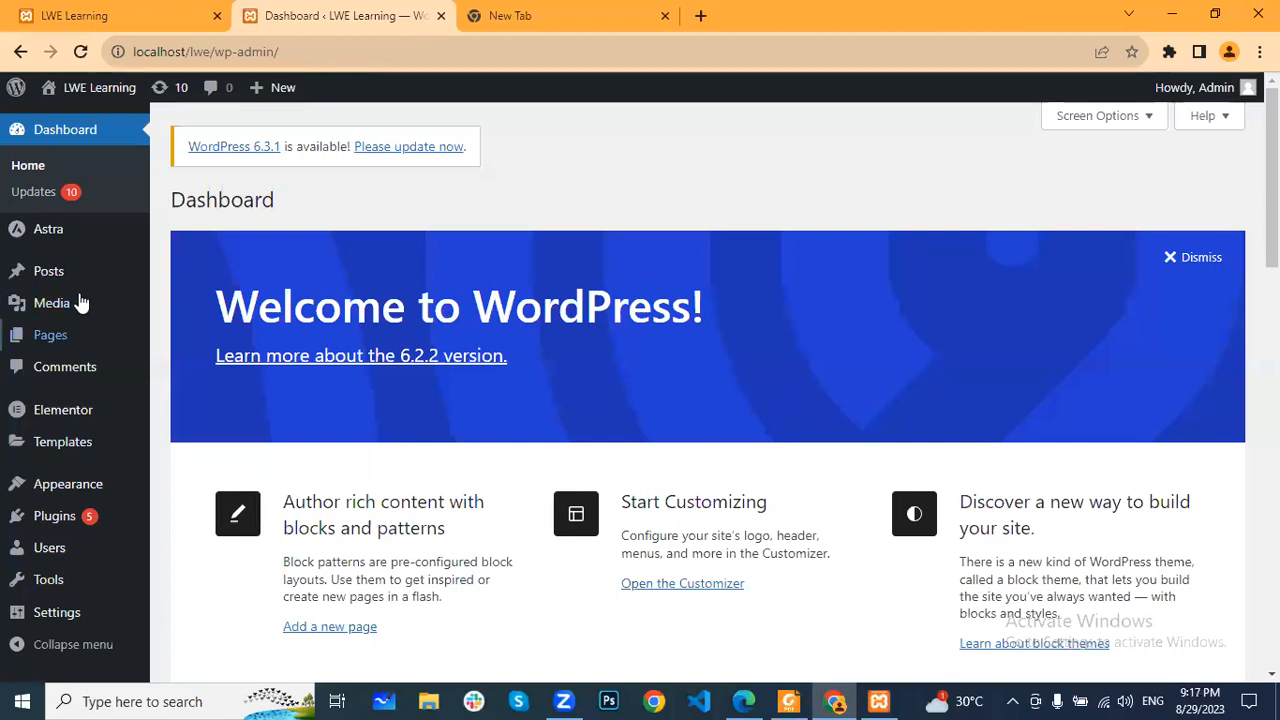
{"action": "left_click", "coordinate": [126, 19]}
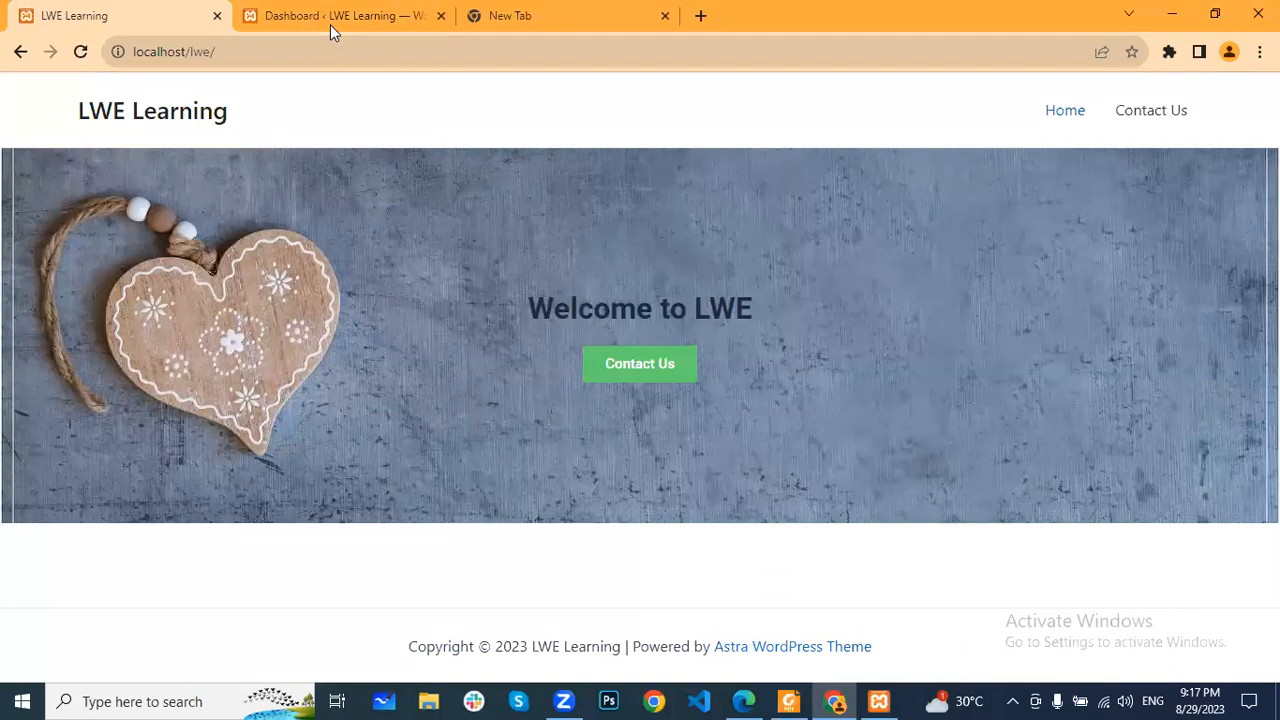
{"action": "left_click", "coordinate": [330, 26]}
{"action": "left_click", "coordinate": [25, 340]}
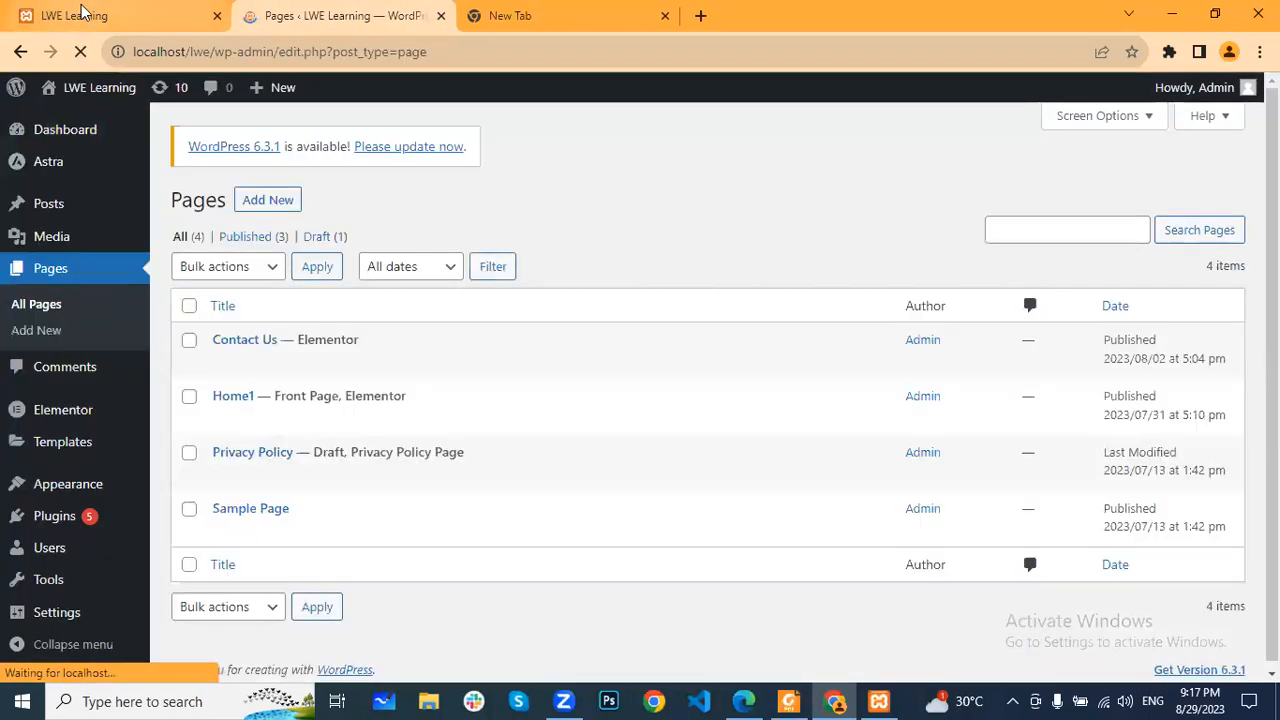
- Open the Home1 front page for editing with Elementor in a new browser tab
{"action": "left_click", "coordinate": [81, 6]}
{"action": "left_click", "coordinate": [330, 24]}
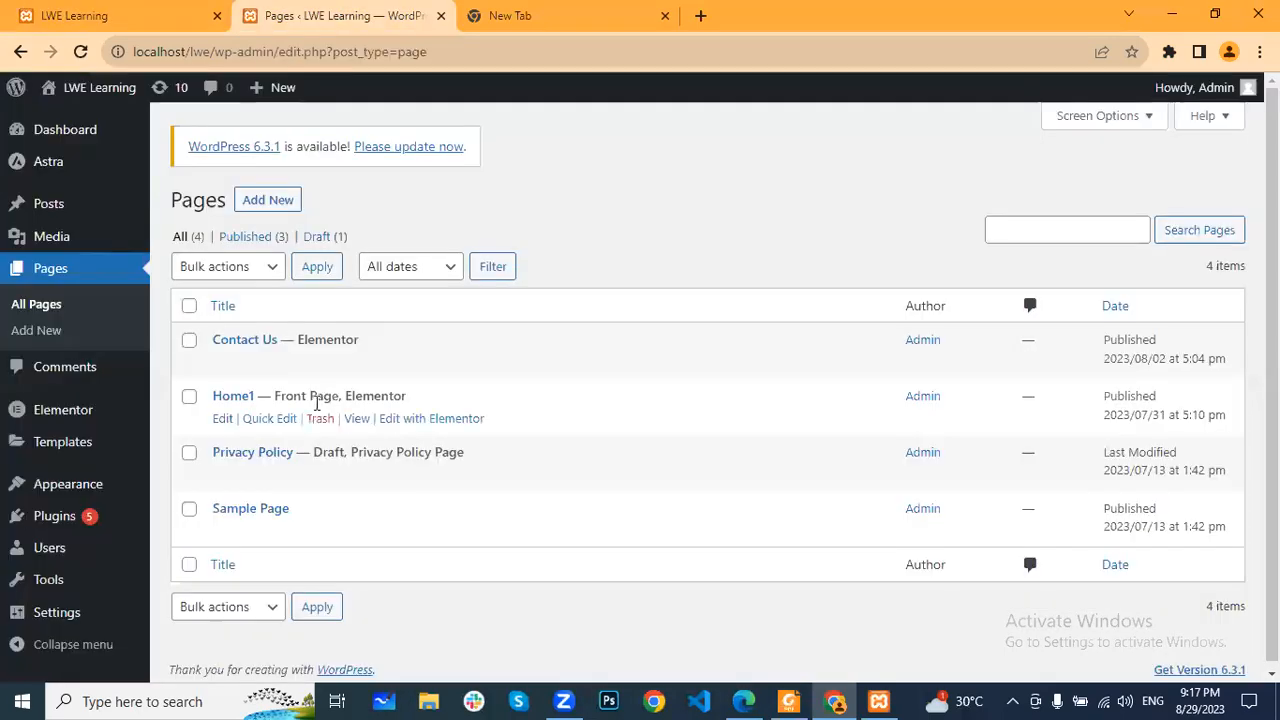
{"action": "right_click", "coordinate": [429, 421]}
{"action": "left_click", "coordinate": [510, 434]}
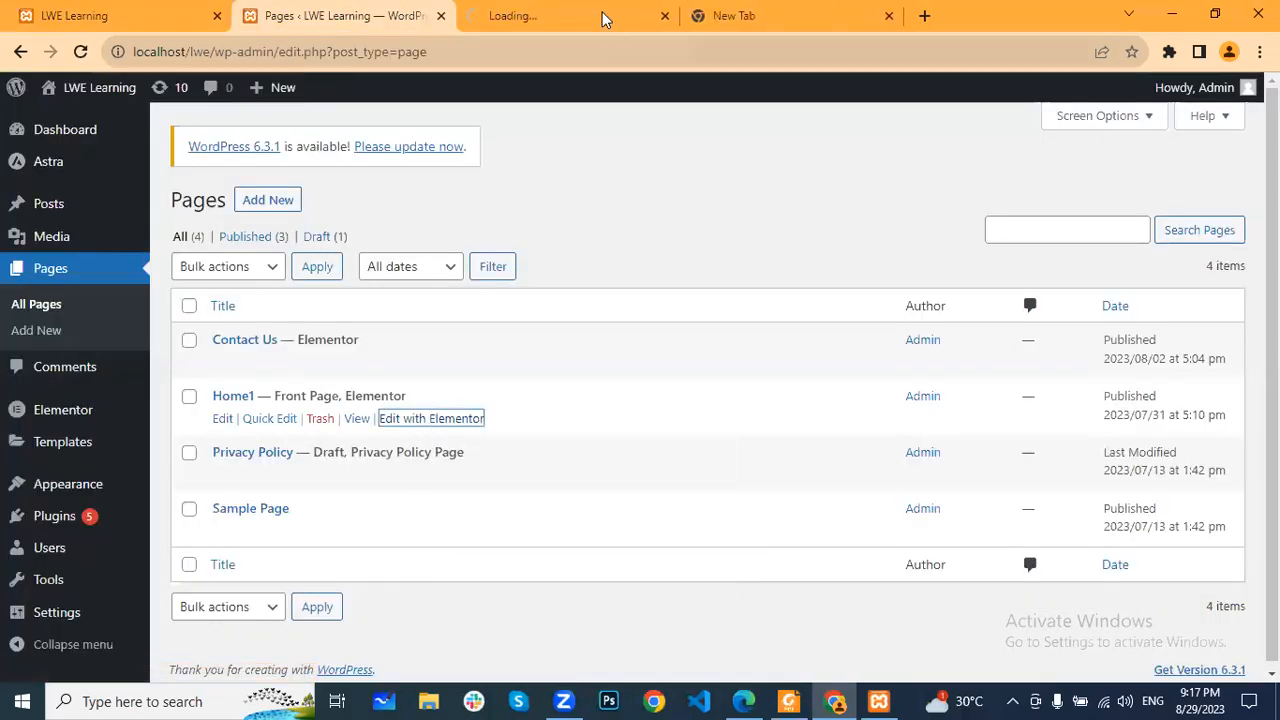
{"action": "left_click", "coordinate": [604, 18]}
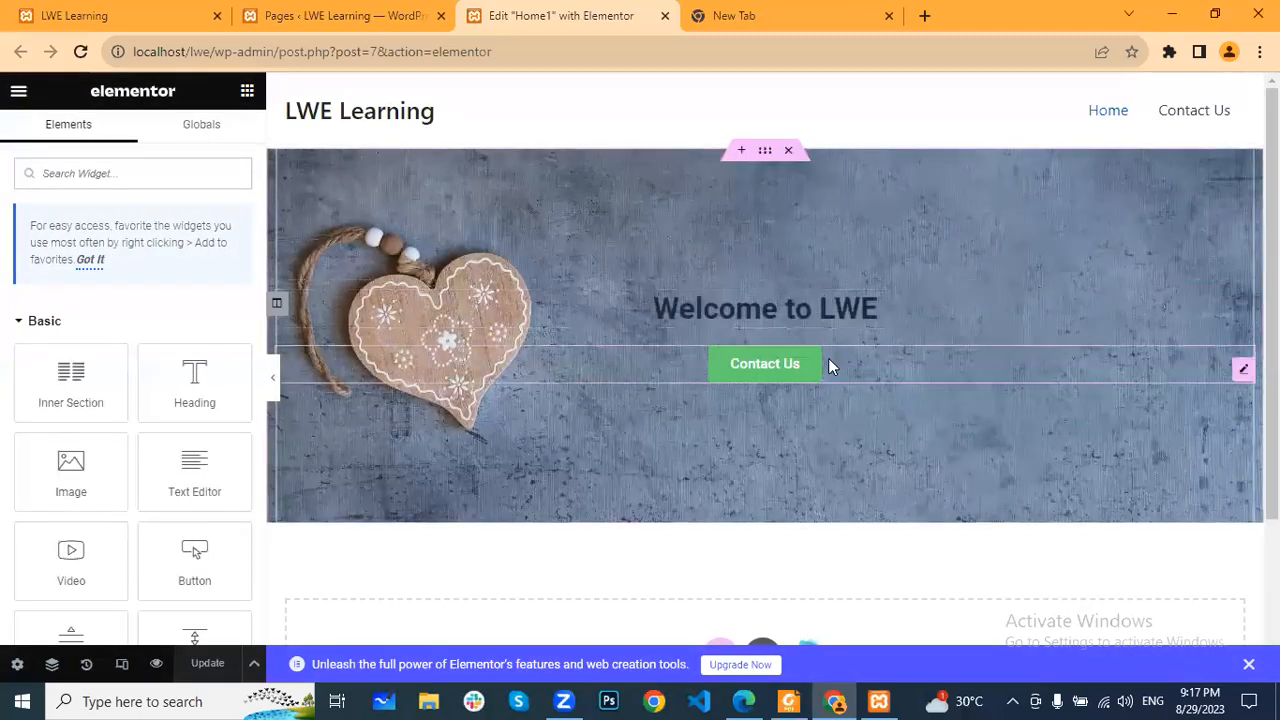
- Add a new single-column section below the "Welcome to LWE" banner on the Home1 page
{"action": "scroll", "coordinate": [830, 362], "scroll_direction": "down", "scroll_amount": 1}
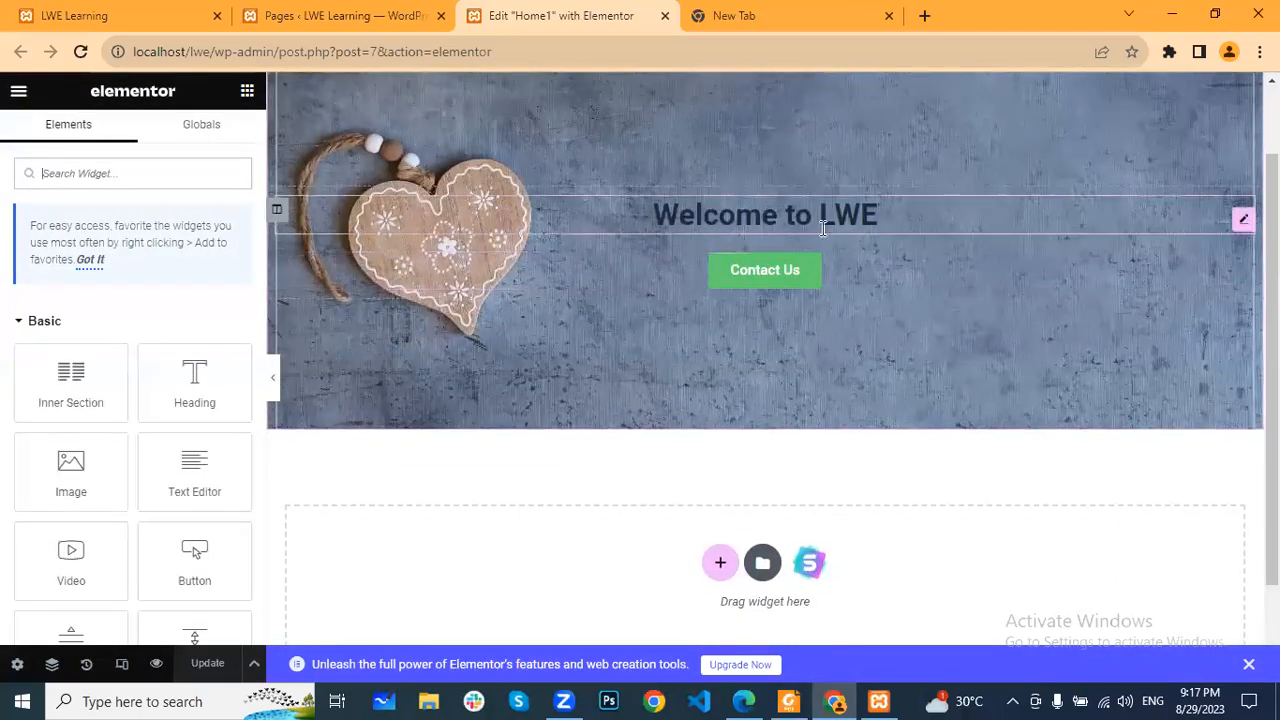
{"action": "scroll", "coordinate": [705, 290], "scroll_direction": "up", "scroll_amount": 1}
{"action": "key", "text": "ctrl+1"}
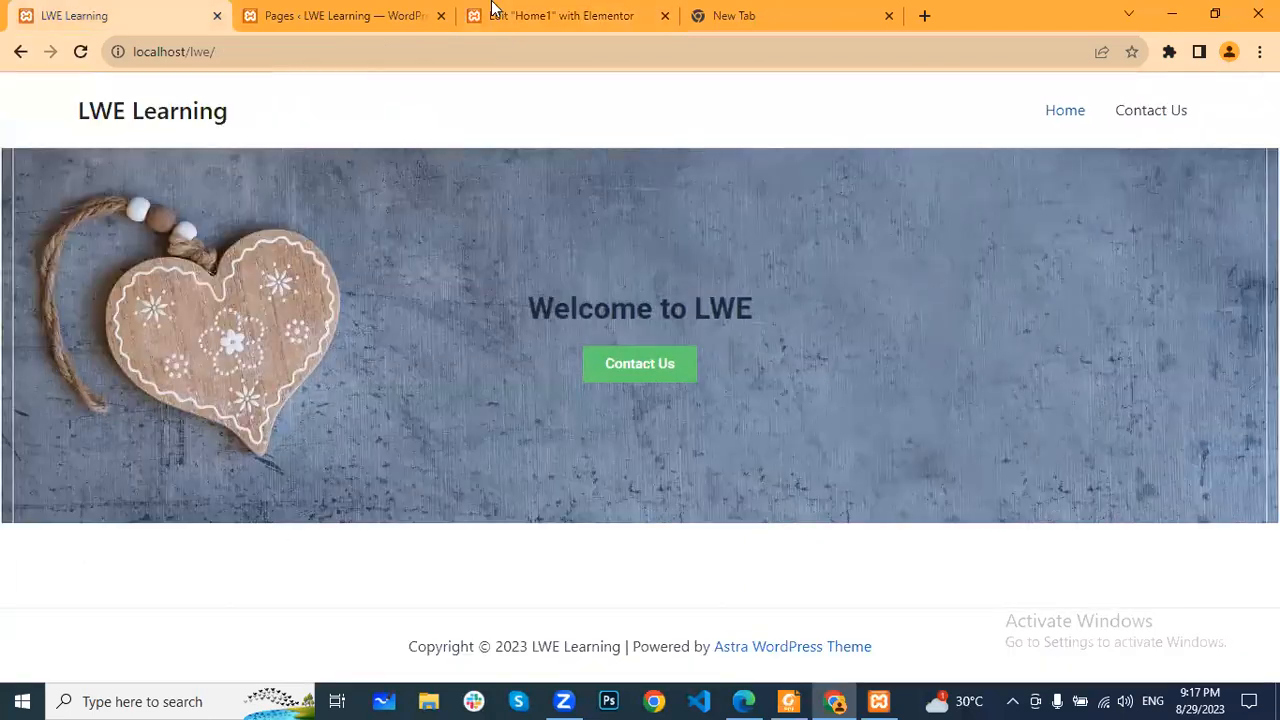
{"action": "key", "text": "ctrl+3"}
{"action": "scroll", "coordinate": [705, 400], "scroll_direction": "down", "scroll_amount": 2}
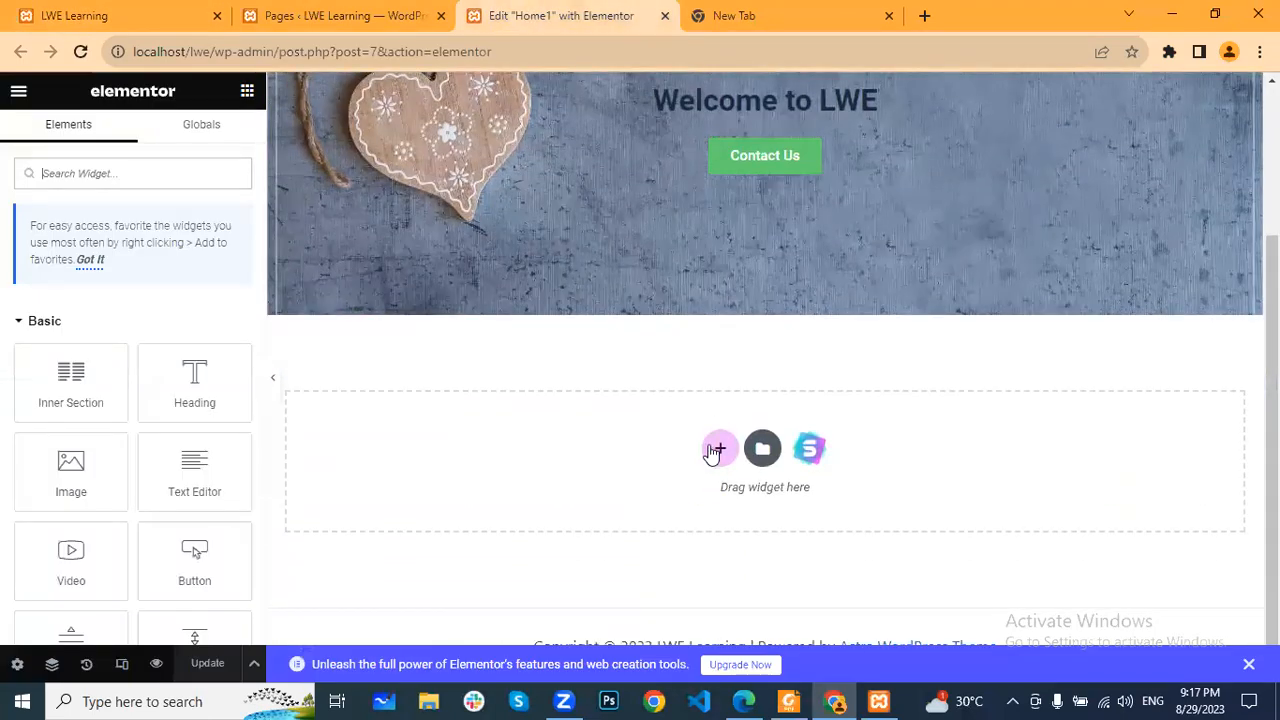
{"action": "left_click", "coordinate": [712, 455]}
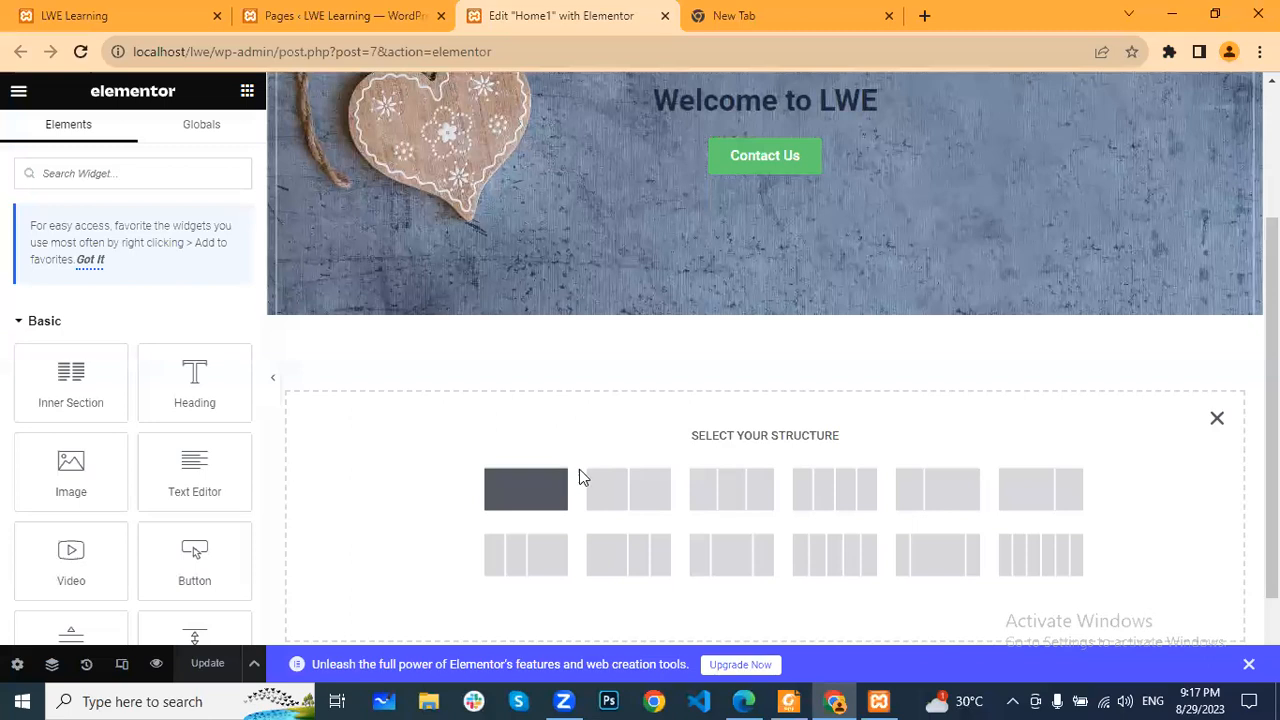
{"action": "left_click", "coordinate": [579, 472]}
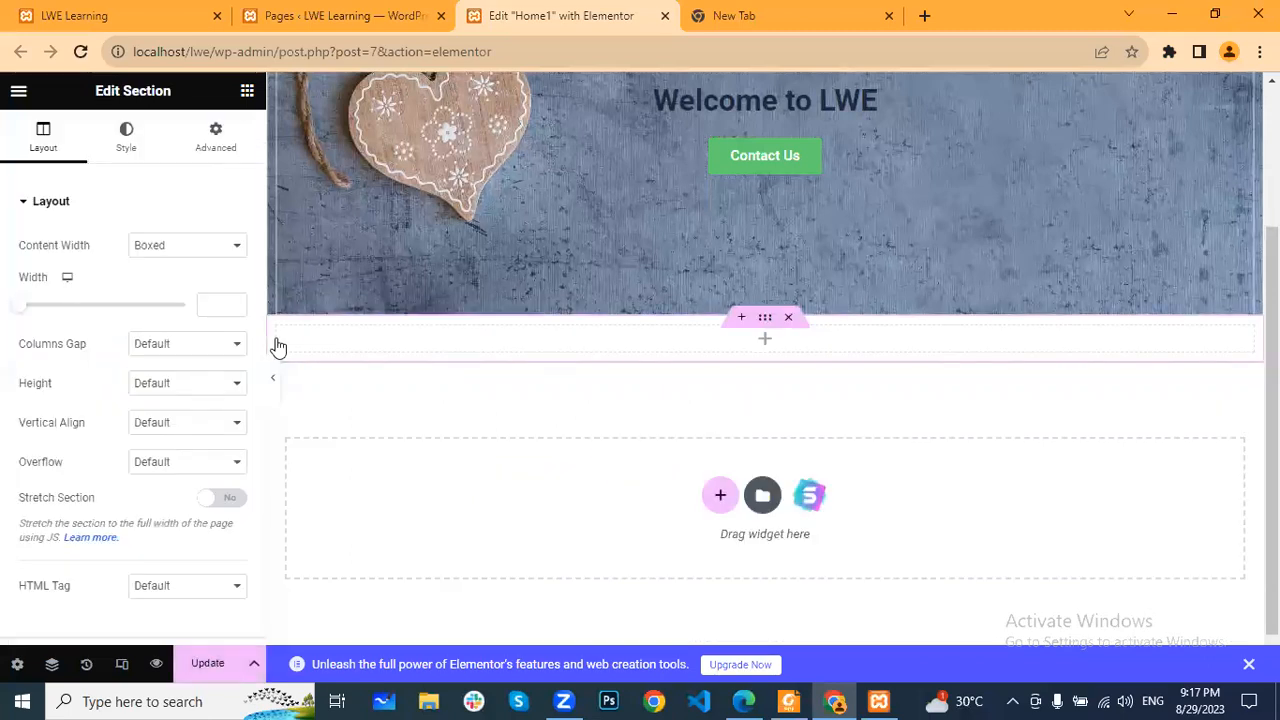
- Insert an Icon Box widget into the empty section below the banner
{"action": "left_click", "coordinate": [247, 92]}
{"action": "scroll", "coordinate": [190, 535], "scroll_direction": "down", "scroll_amount": 5}
{"action": "scroll", "coordinate": [192, 538], "scroll_direction": "down", "scroll_amount": 15}
{"action": "left_click_drag", "start_coordinate": [195, 400], "coordinate": [312, 452]}
{"action": "left_click_drag", "start_coordinate": [418, 339], "coordinate": [418, 336]}
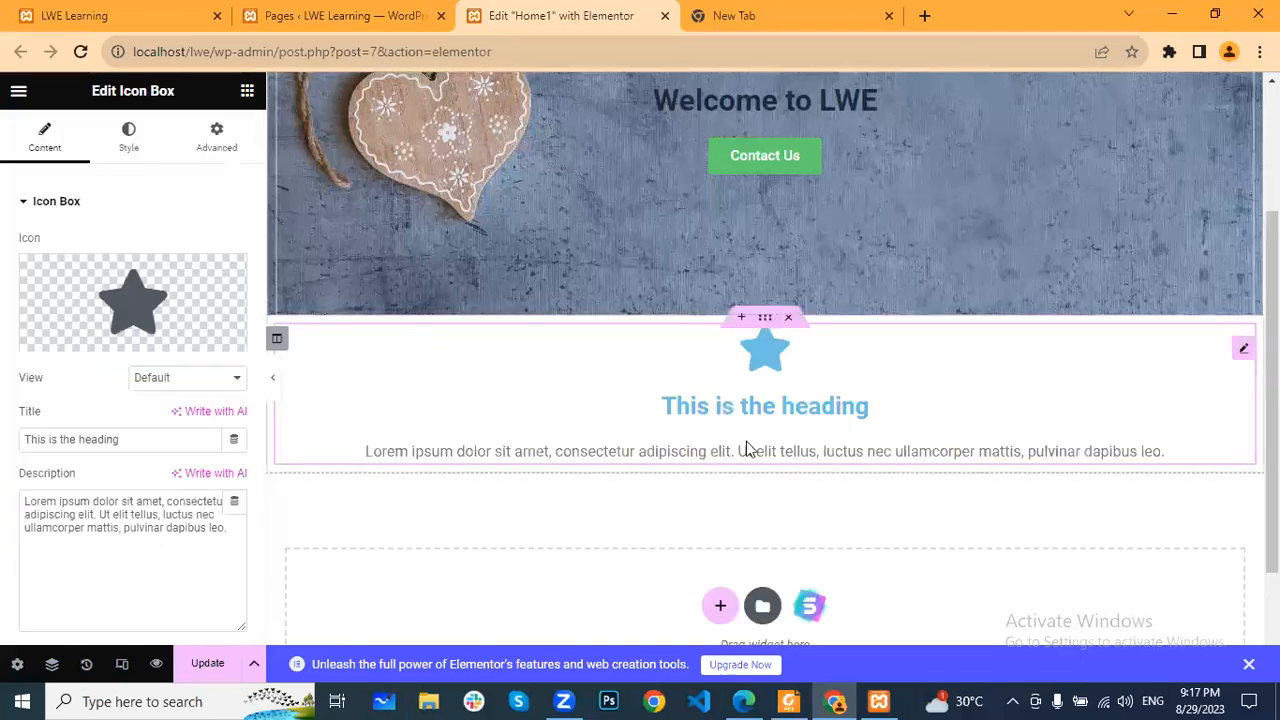
- Duplicate the icon box column twice to make a row of three equal columns
{"action": "right_click", "coordinate": [283, 343]}
{"action": "left_click", "coordinate": [346, 364]}
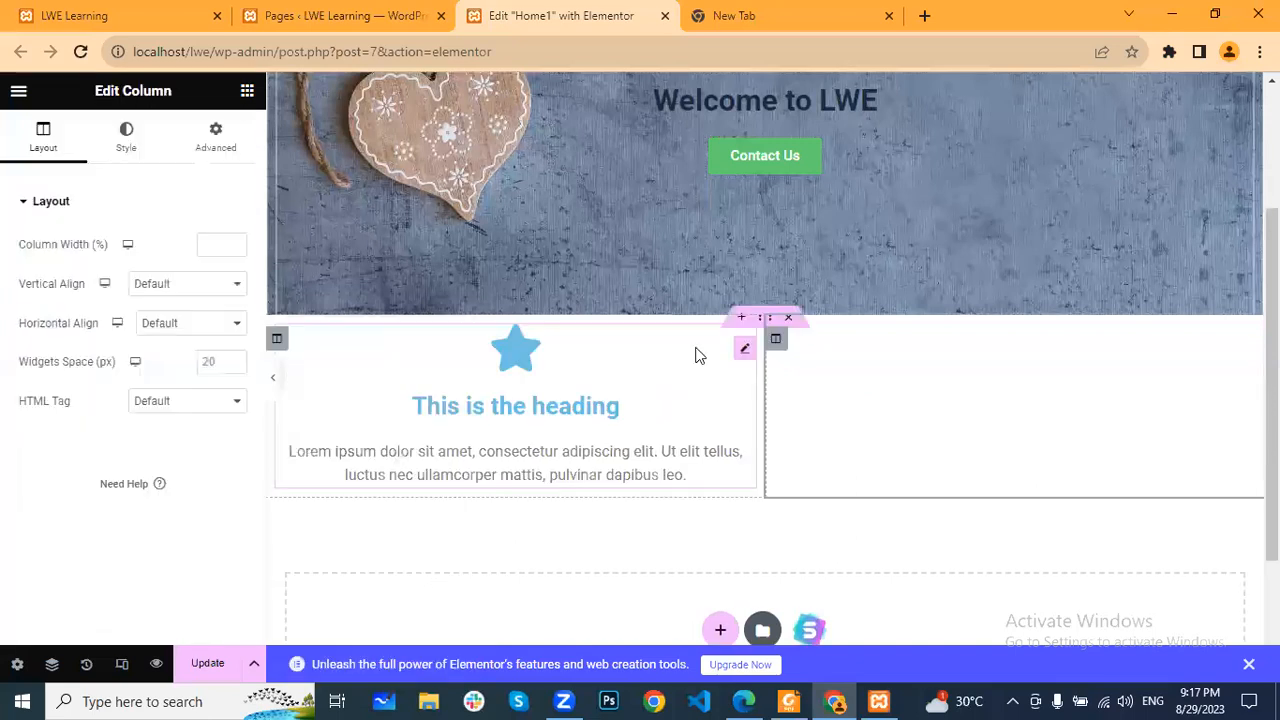
{"action": "right_click", "coordinate": [770, 348]}
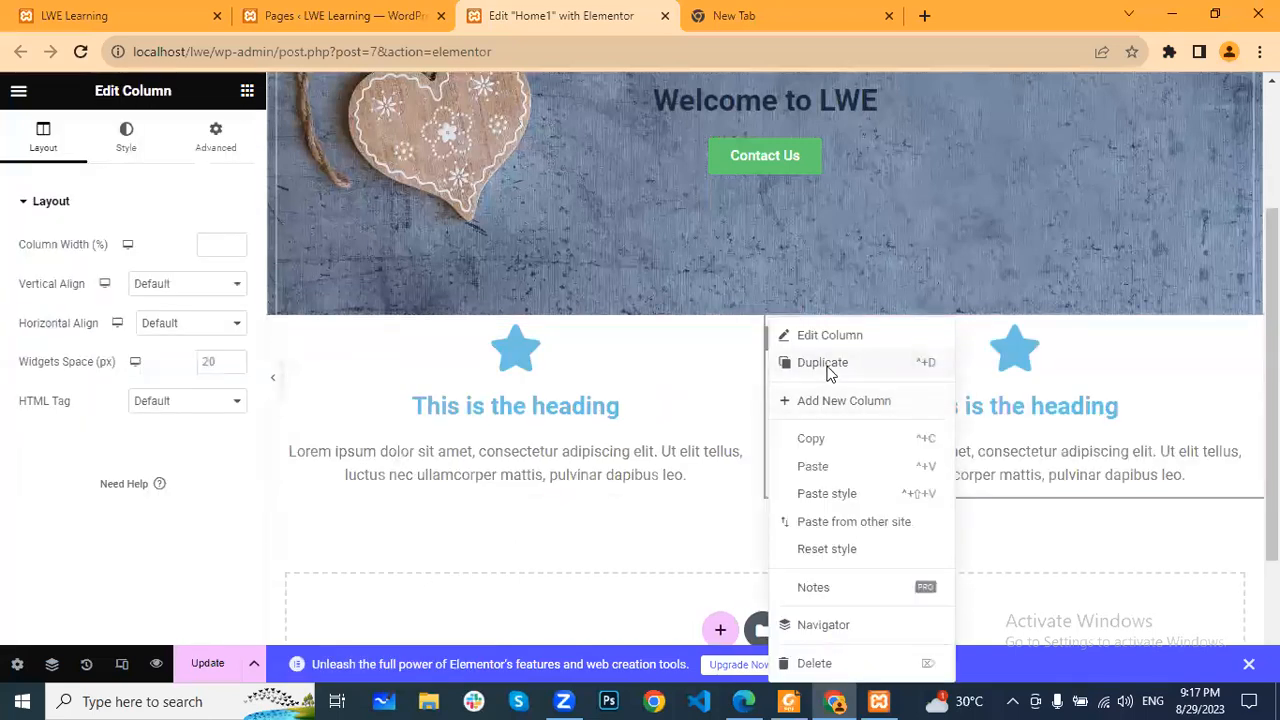
{"action": "left_click", "coordinate": [797, 370]}
- Set the padding of the icon box section to 50 px on all four sides
{"action": "left_click", "coordinate": [765, 318]}
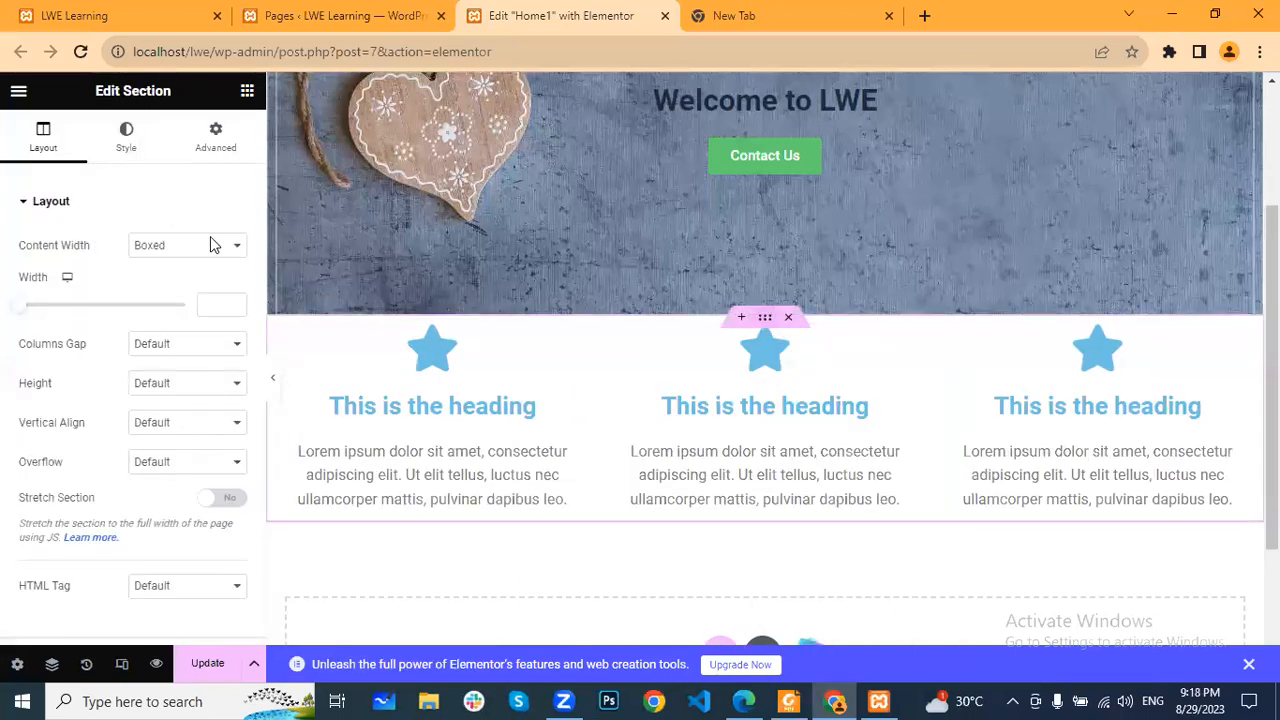
{"action": "left_click", "coordinate": [217, 152]}
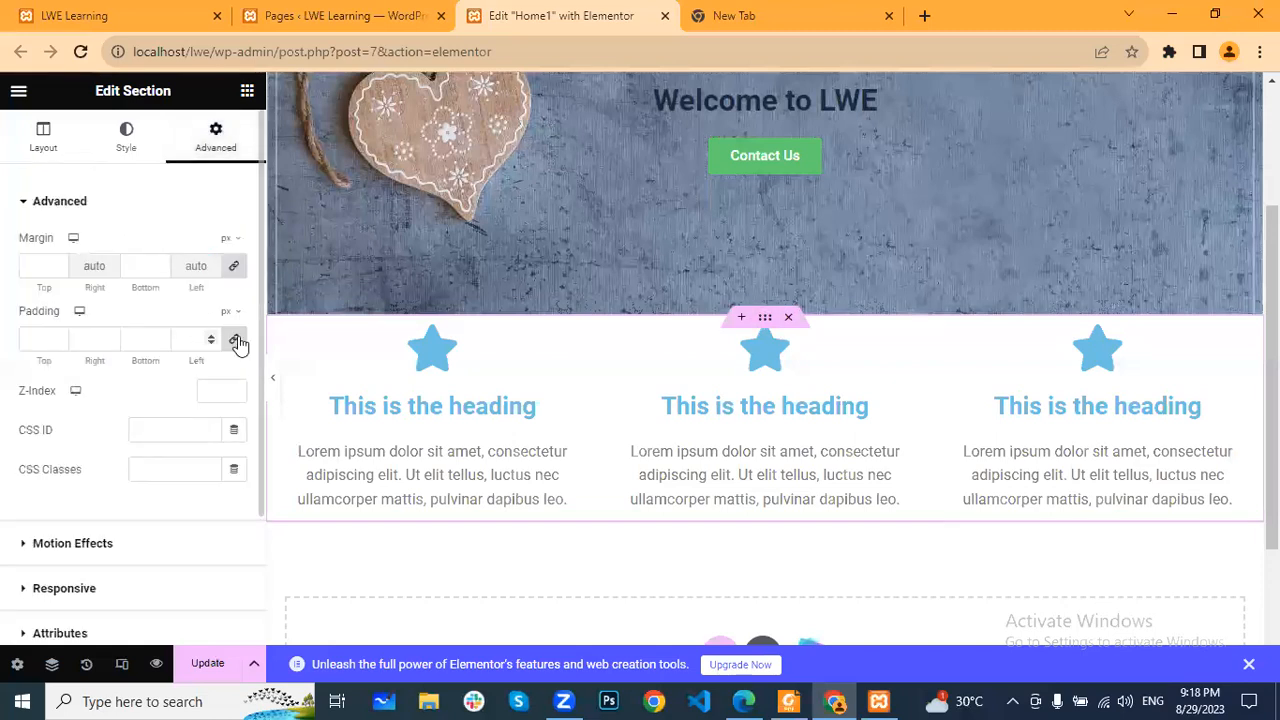
{"action": "left_click", "coordinate": [212, 335]}
{"action": "left_click", "coordinate": [212, 335]}
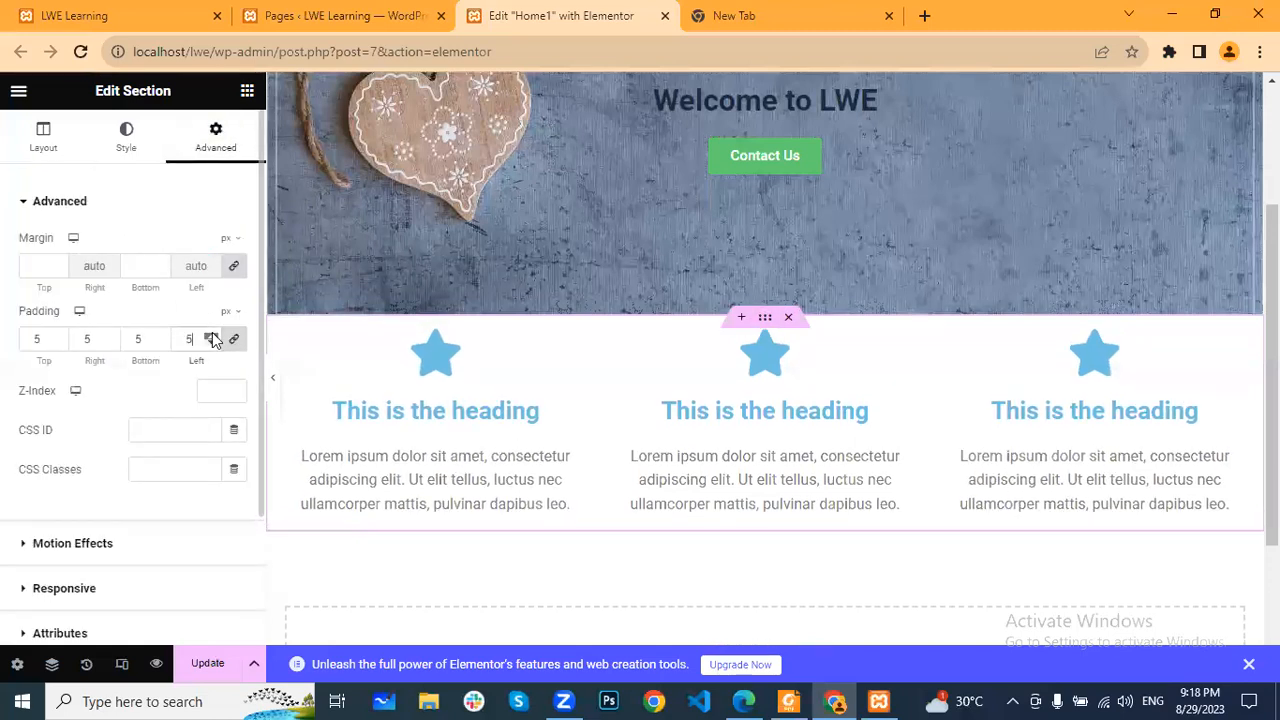
{"action": "left_click", "coordinate": [212, 335]}
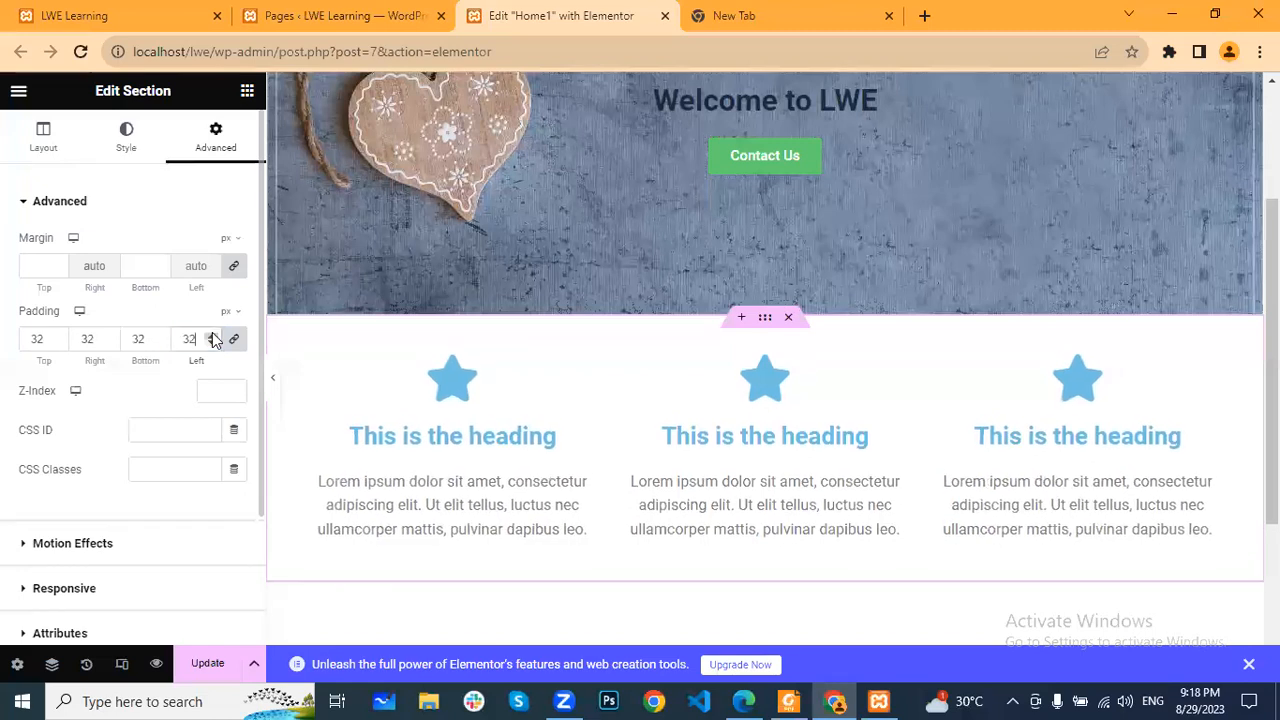
{"action": "left_click", "coordinate": [212, 335]}
{"action": "left_click", "coordinate": [212, 335]}
{"action": "left_click", "coordinate": [212, 335]}
{"action": "left_click", "coordinate": [212, 335]}
{"action": "left_click", "coordinate": [212, 336]}
{"action": "left_click", "coordinate": [212, 336]}
{"action": "left_click", "coordinate": [212, 336]}
{"action": "left_click", "coordinate": [212, 336]}
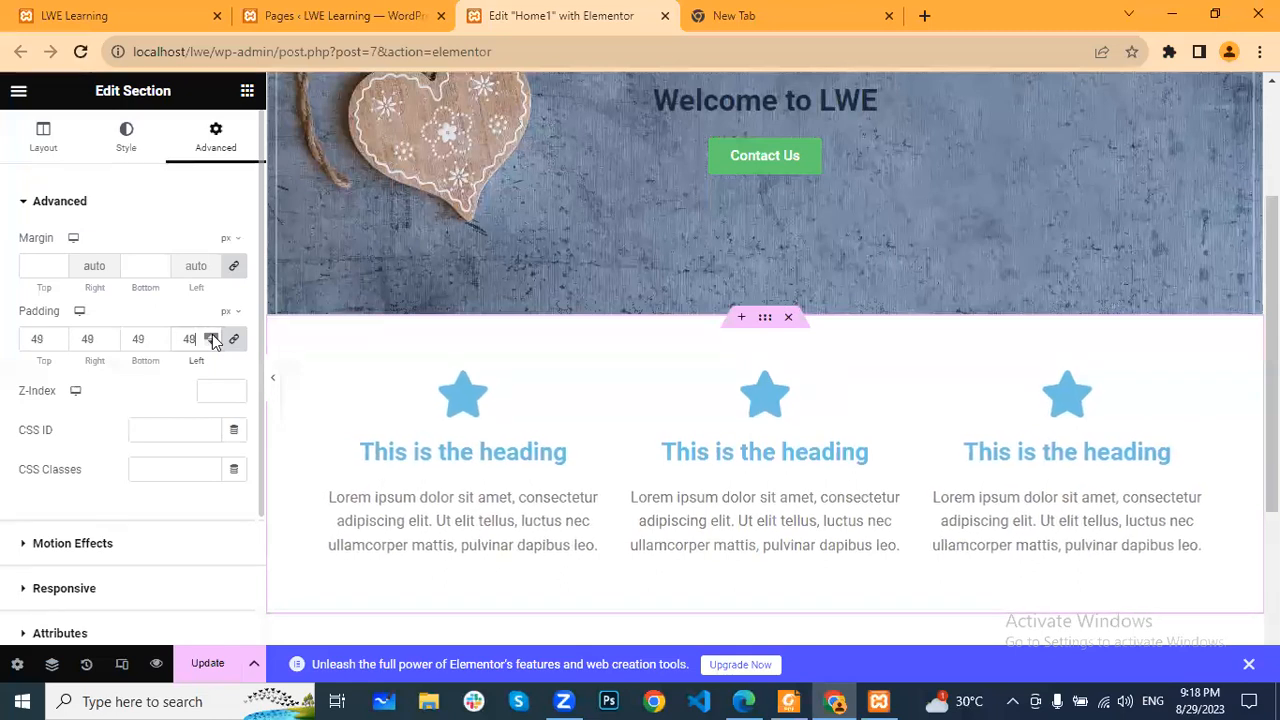
{"action": "left_click", "coordinate": [212, 336]}
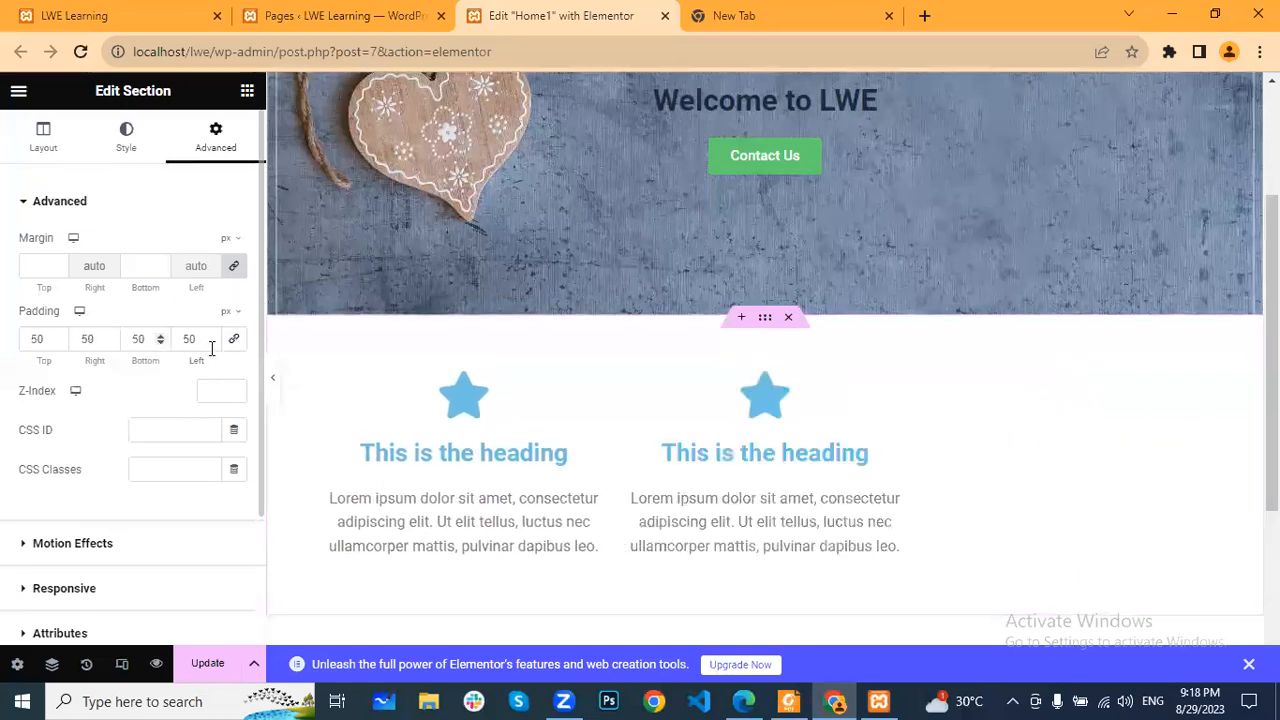
- Unlink the section's padding values and set the left and right padding to 10 px
{"action": "double_click", "coordinate": [186, 339]}
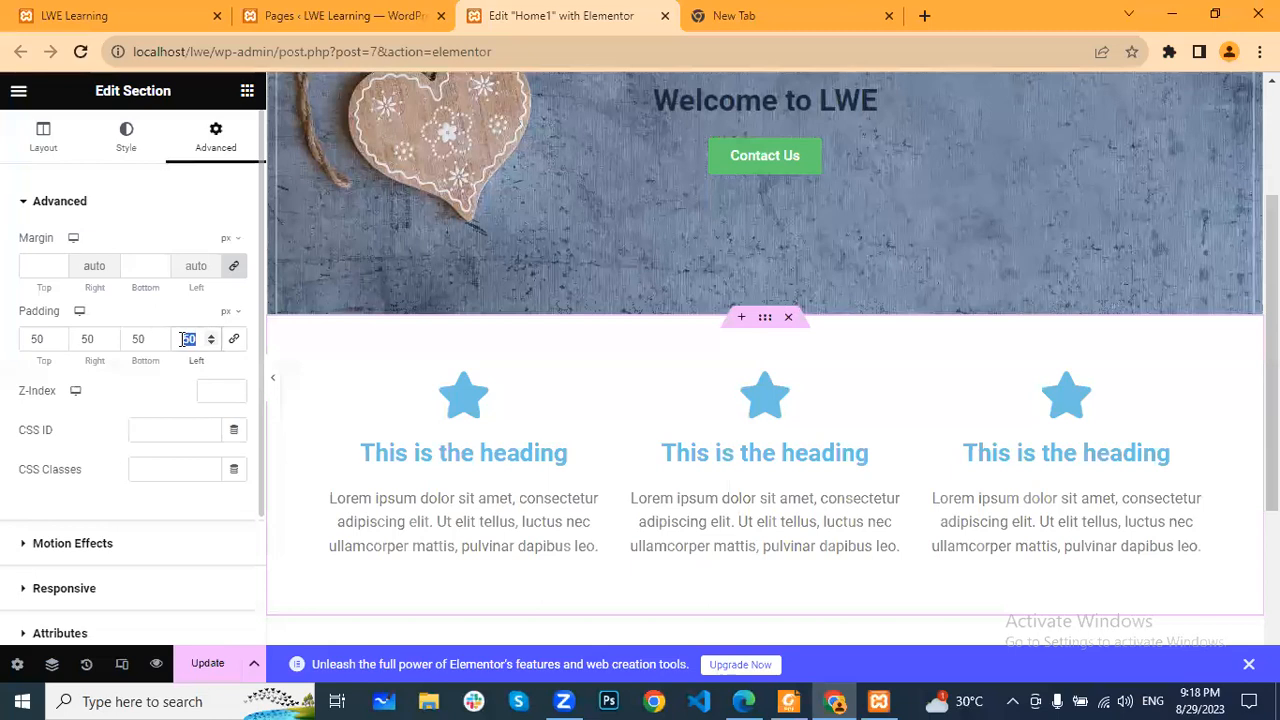
{"action": "type", "text": "10"}
{"action": "left_click", "coordinate": [85, 339]}
{"action": "double_click", "coordinate": [82, 339]}
{"action": "type", "text": "10"}
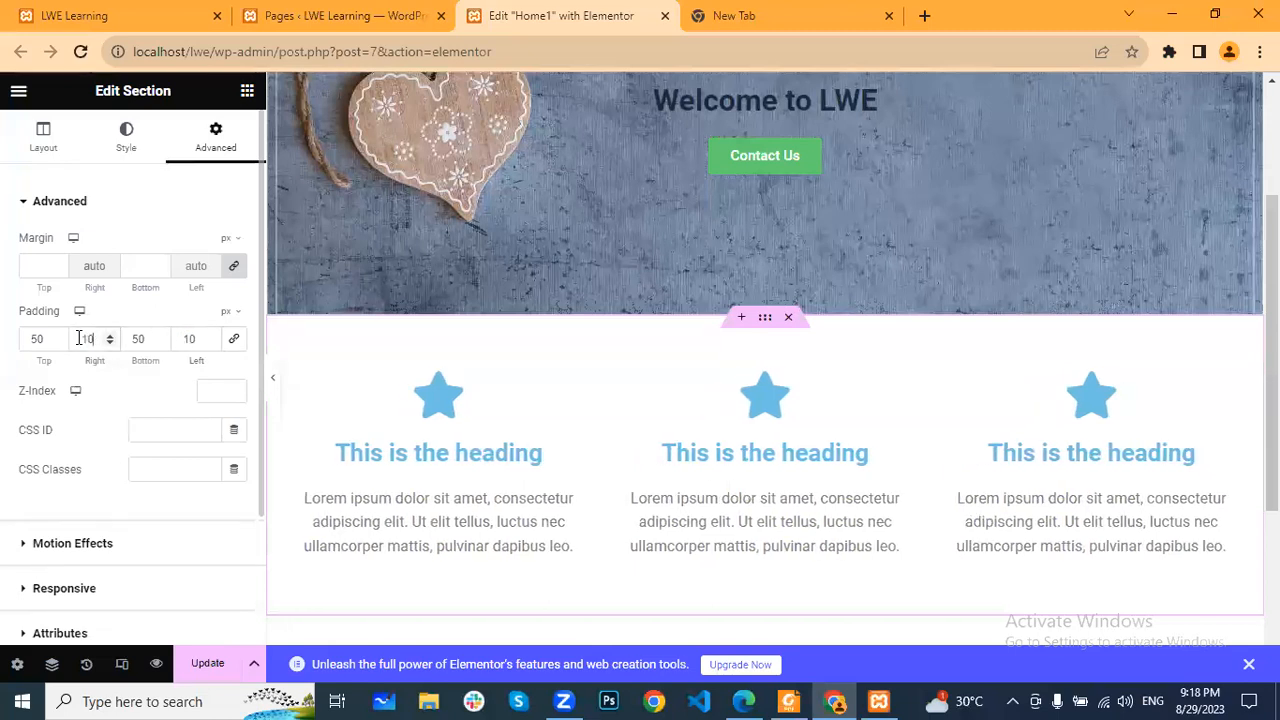
- Set the section's columns gap to Wide and save the page
{"action": "left_click", "coordinate": [43, 135]}
{"action": "left_click", "coordinate": [217, 350]}
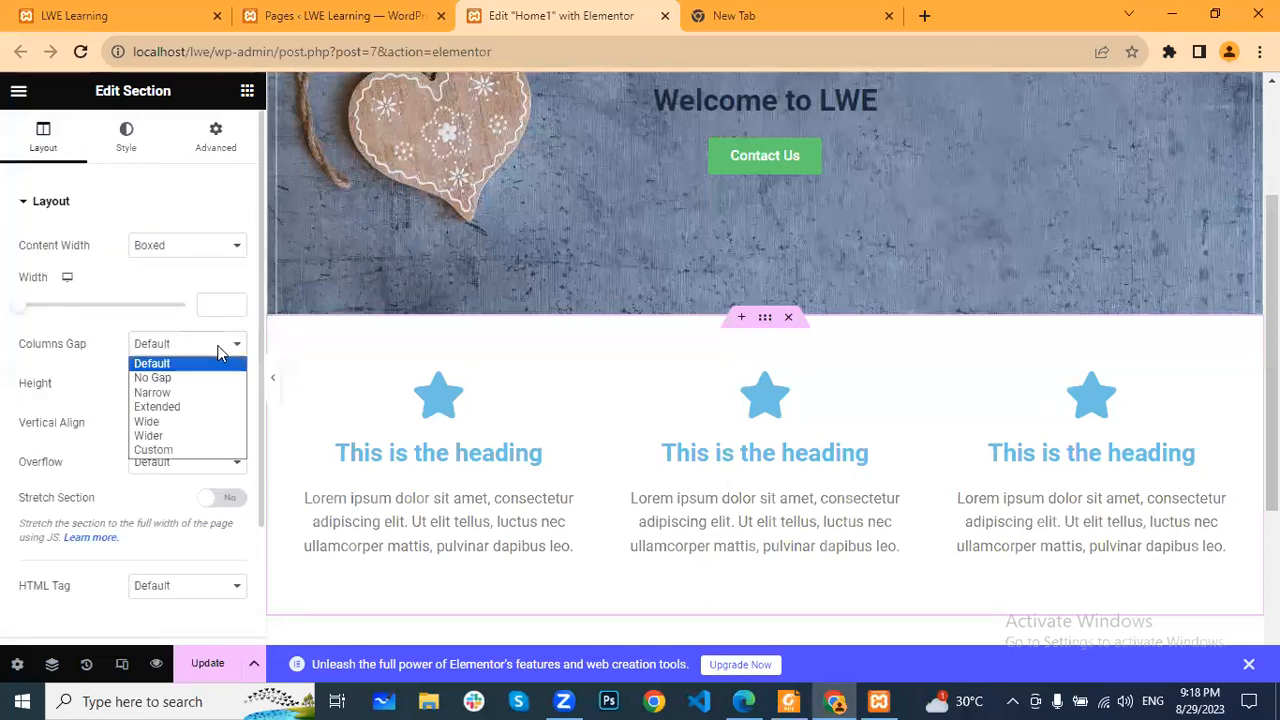
{"action": "left_click", "coordinate": [206, 422]}
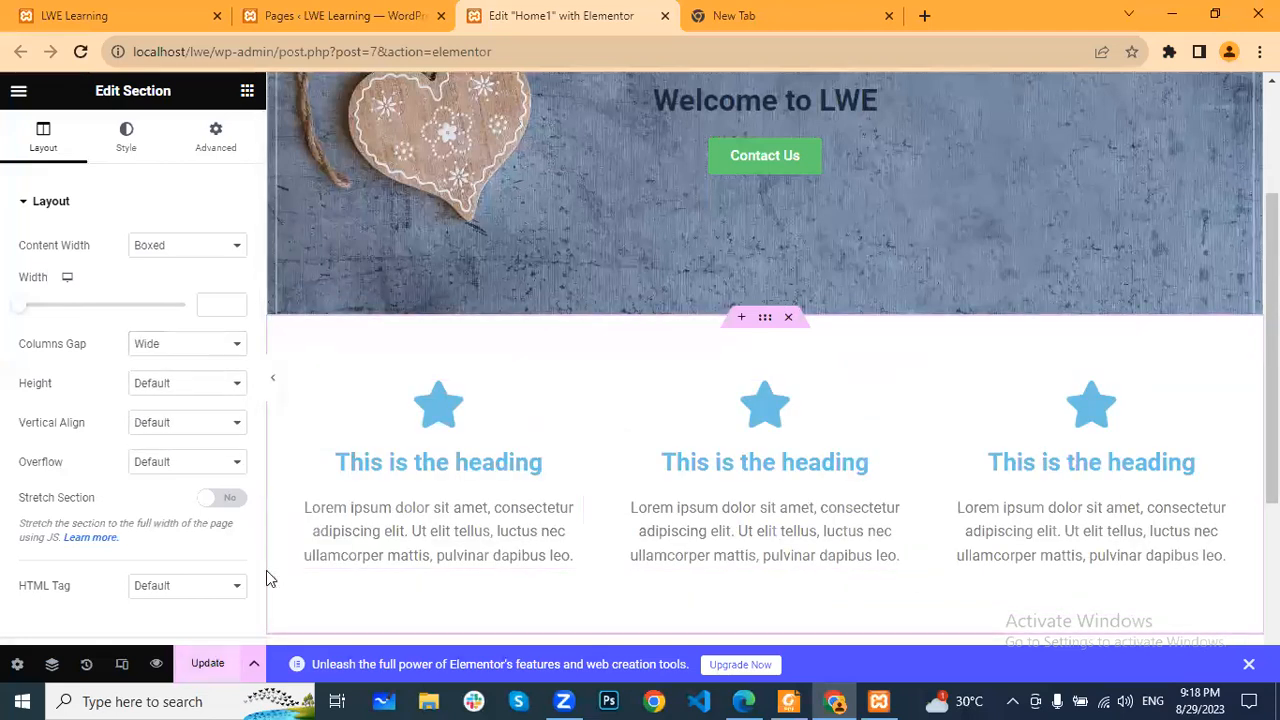
{"action": "key", "text": "ctrl+s"}
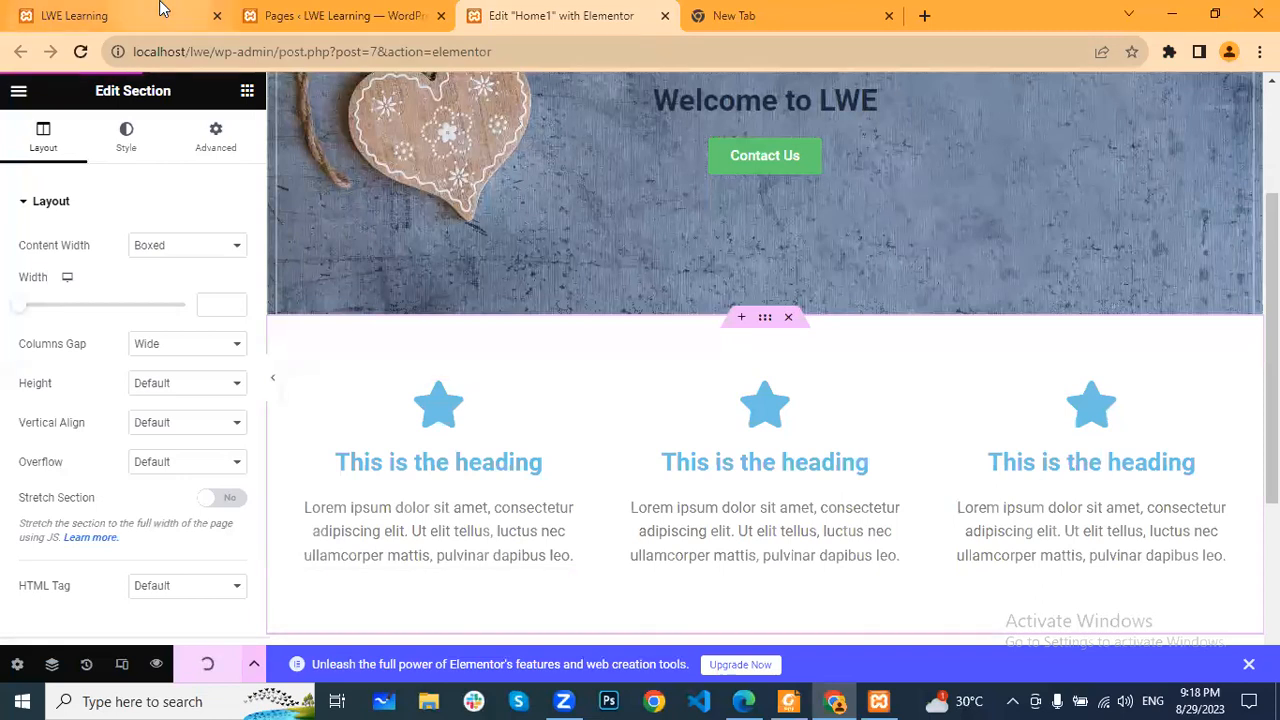
- Reload the live homepage and examine the icon box row below the banner
{"action": "left_click", "coordinate": [104, 17]}
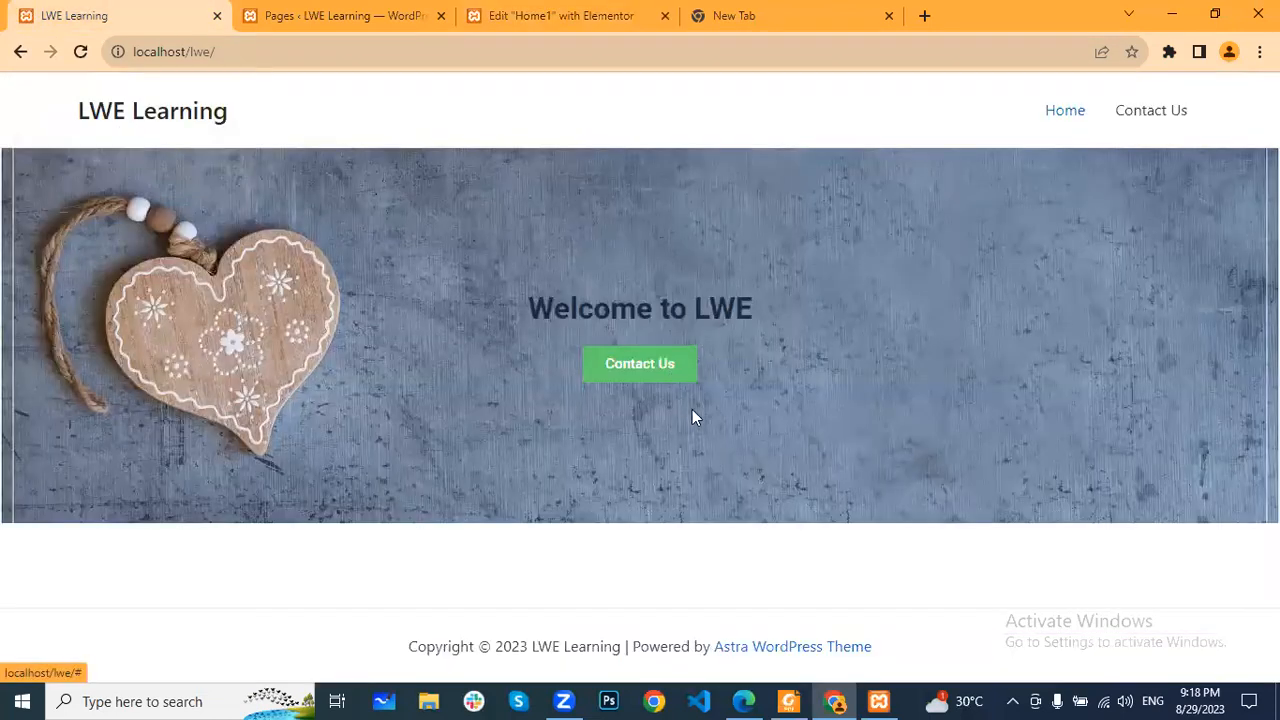
{"action": "left_click", "coordinate": [80, 51]}
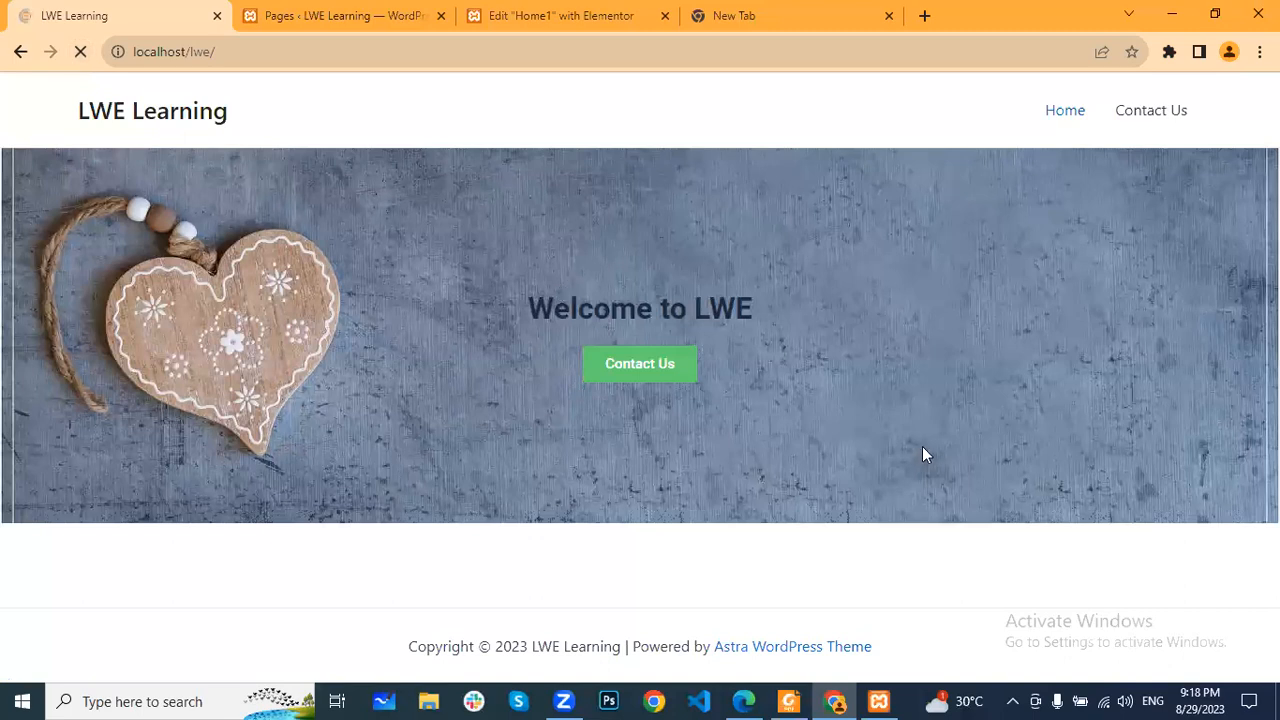
{"action": "scroll", "coordinate": [900, 485], "scroll_direction": "down", "scroll_amount": 3}
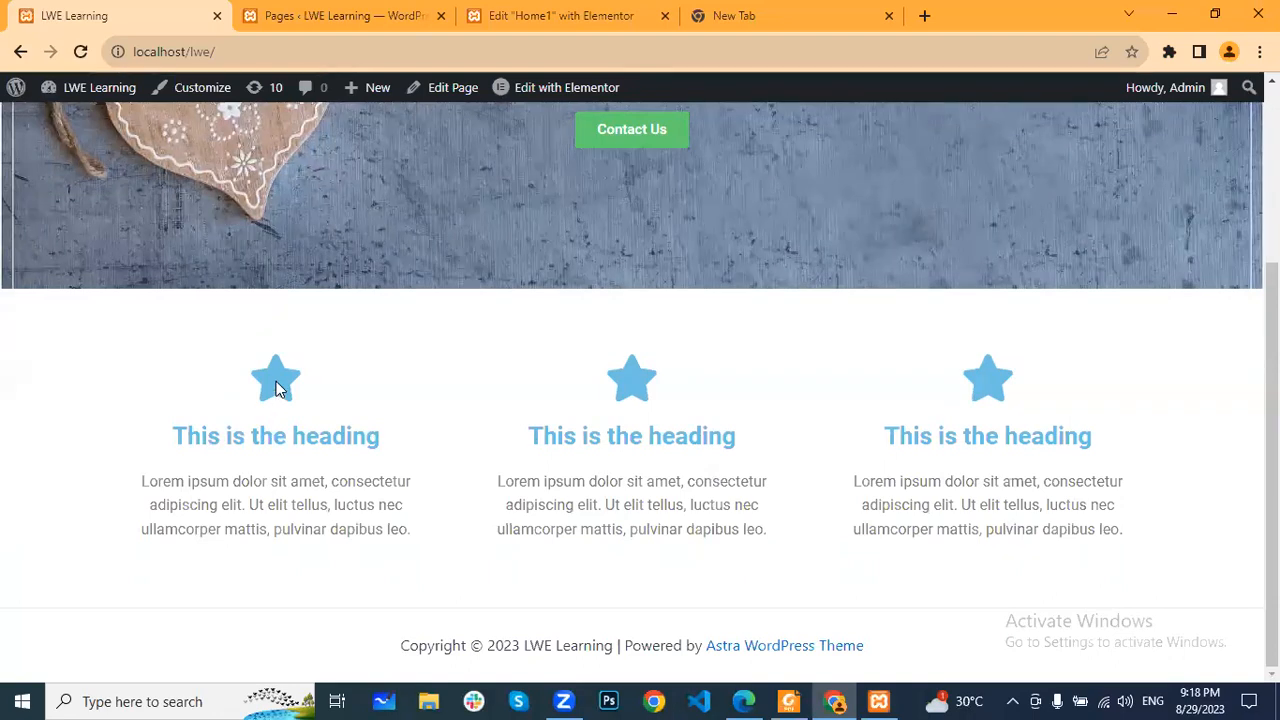
{"action": "left_click_drag", "start_coordinate": [423, 443], "coordinate": [154, 434]}
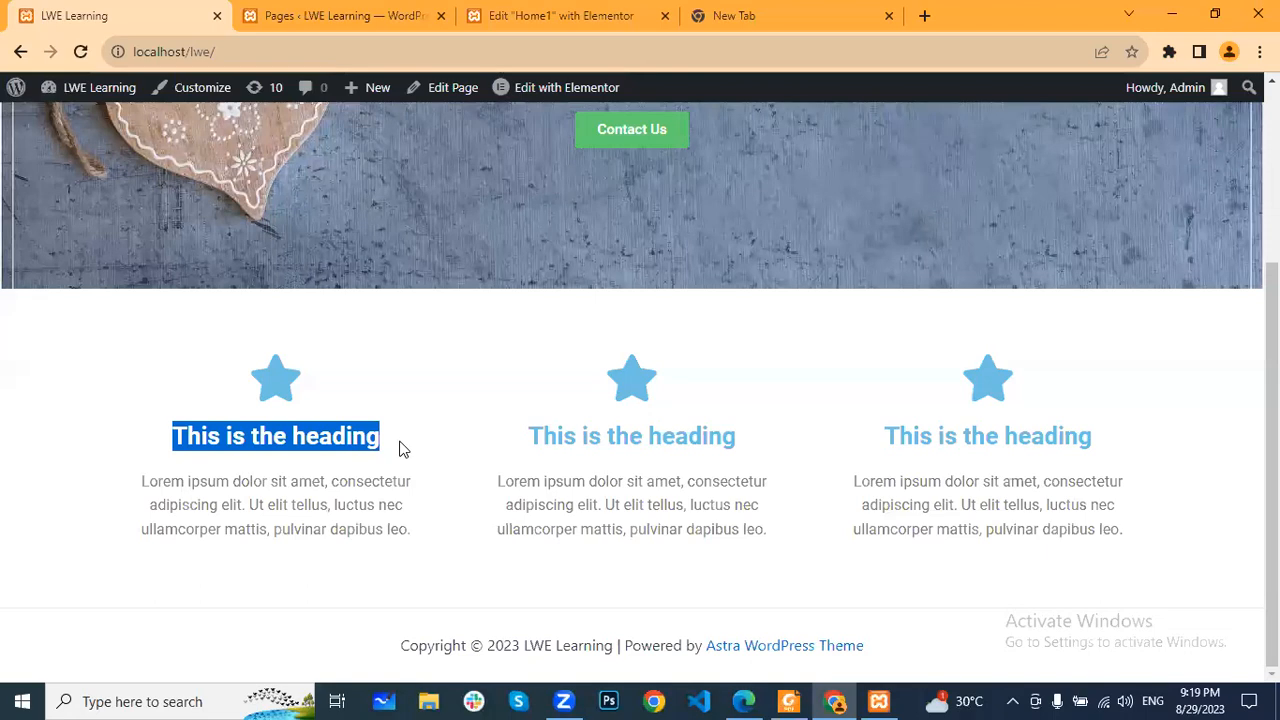
{"action": "scroll", "coordinate": [560, 425], "scroll_direction": "up", "scroll_amount": 3}
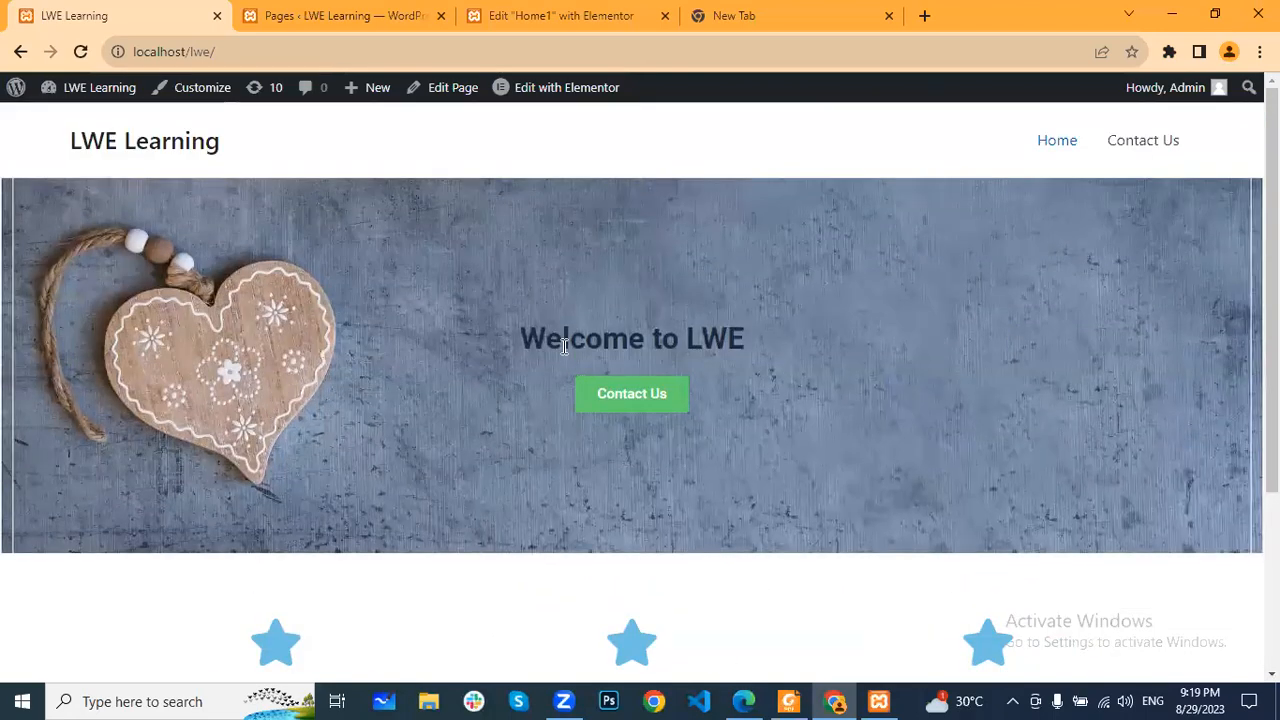
- Review the live homepage from the banner down to the icon boxes and footer
{"action": "scroll", "coordinate": [530, 427], "scroll_direction": "down", "scroll_amount": 2}
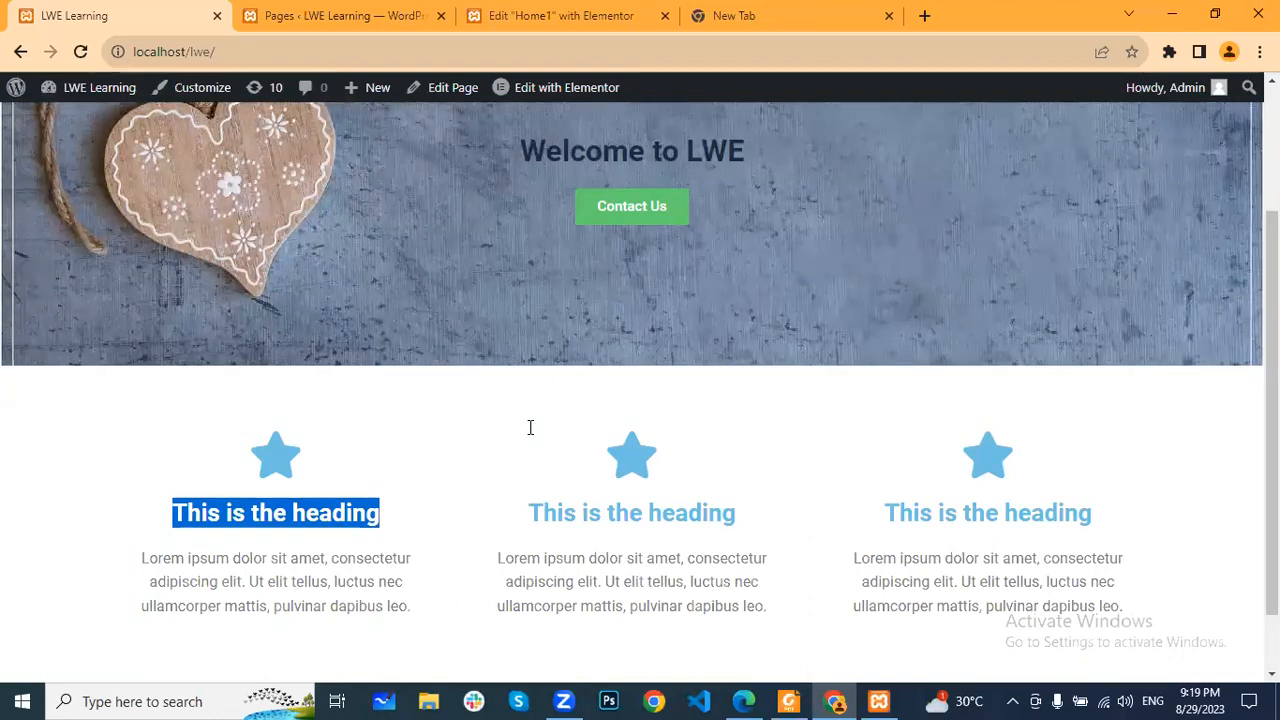
{"action": "left_click", "coordinate": [530, 427]}
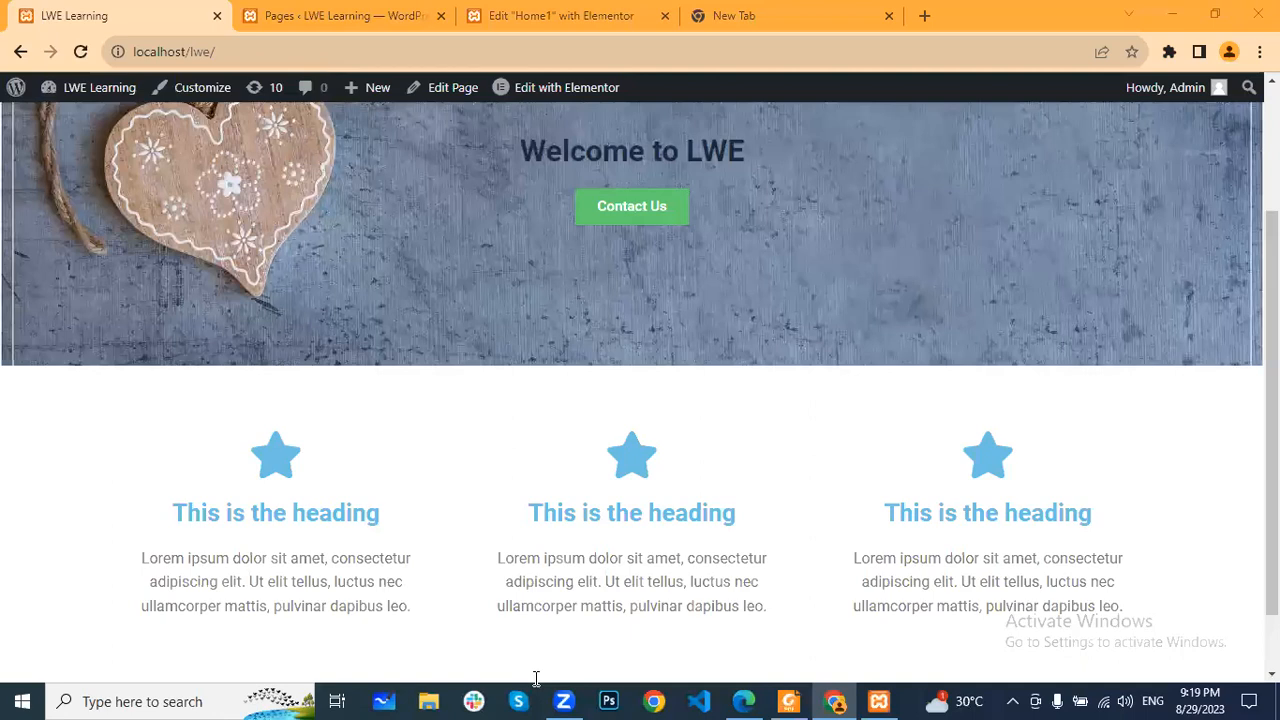
{"action": "left_click", "coordinate": [772, 12]}
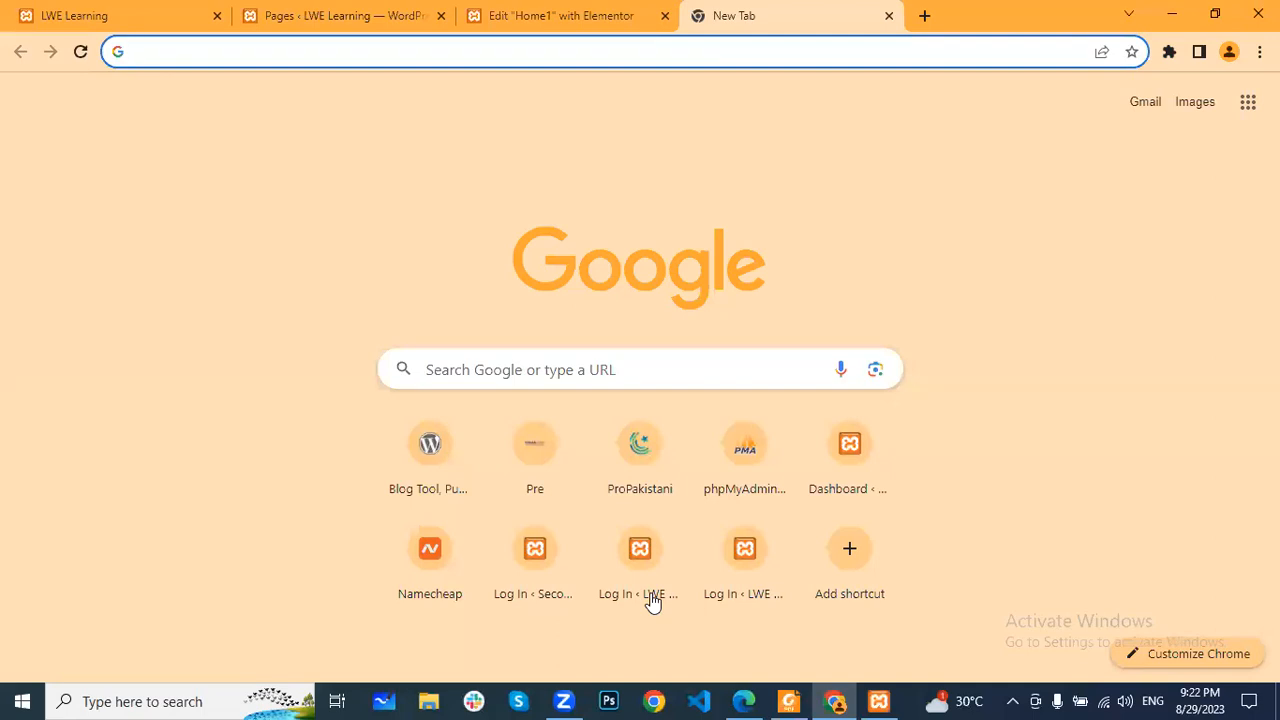
{"action": "left_click", "coordinate": [100, 8]}
{"action": "scroll", "coordinate": [997, 332], "scroll_direction": "down", "scroll_amount": 1}
{"action": "scroll", "coordinate": [999, 334], "scroll_direction": "up", "scroll_amount": 3}
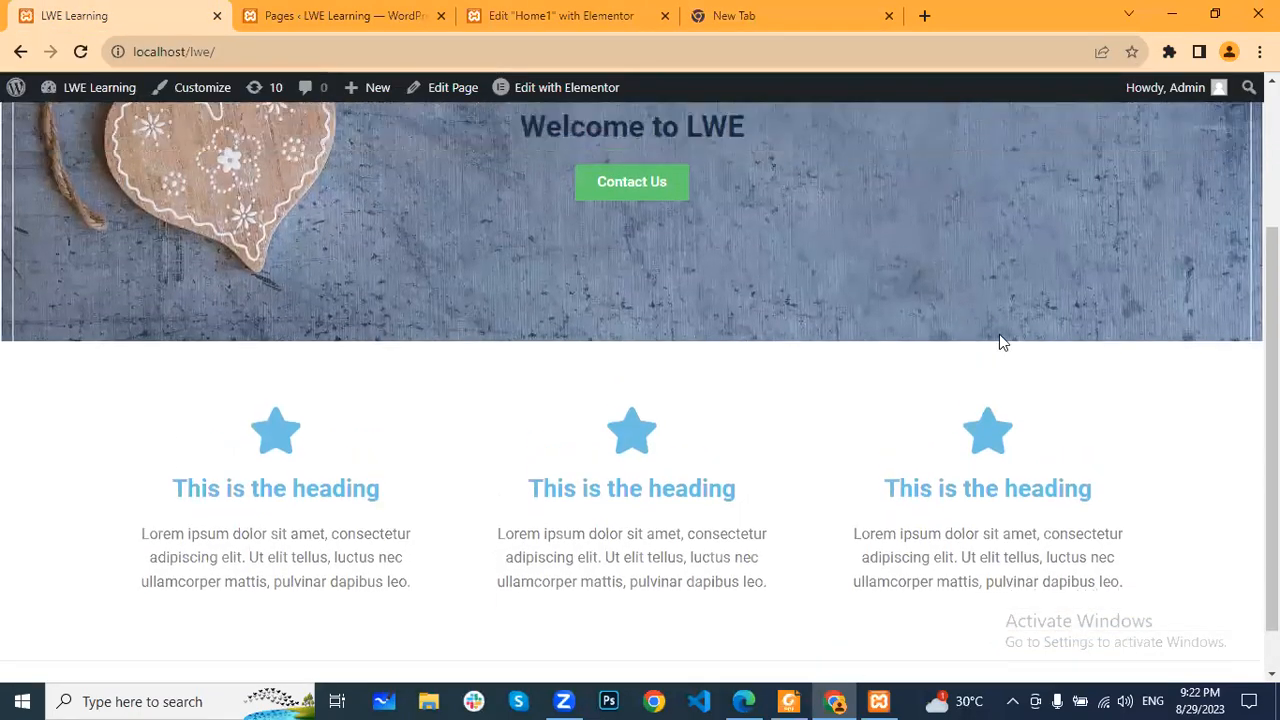
{"action": "scroll", "coordinate": [917, 331], "scroll_direction": "down", "scroll_amount": 3}
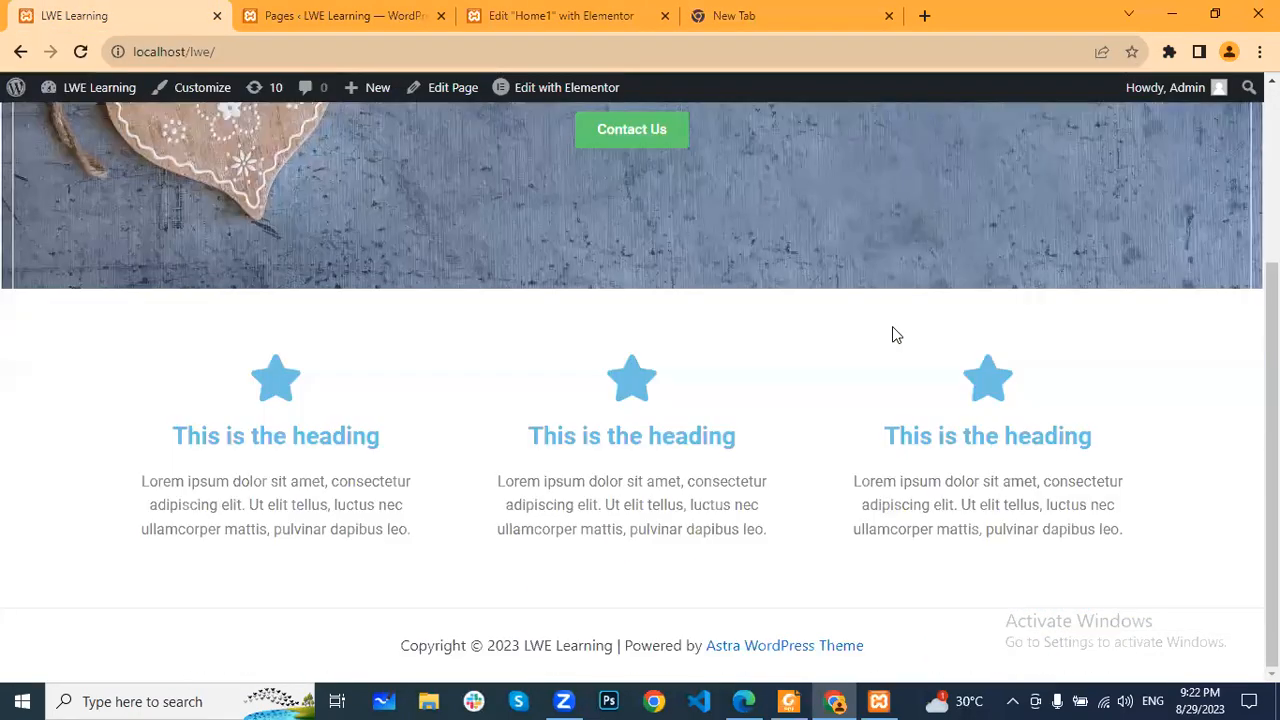
{"action": "scroll", "coordinate": [894, 335], "scroll_direction": "up", "scroll_amount": 3}
{"action": "scroll", "coordinate": [743, 266], "scroll_direction": "down", "scroll_amount": 3}
- In the Elementor editor, replace the first icon box's star with the Trophy icon from the icon library
{"action": "left_click", "coordinate": [562, 16]}
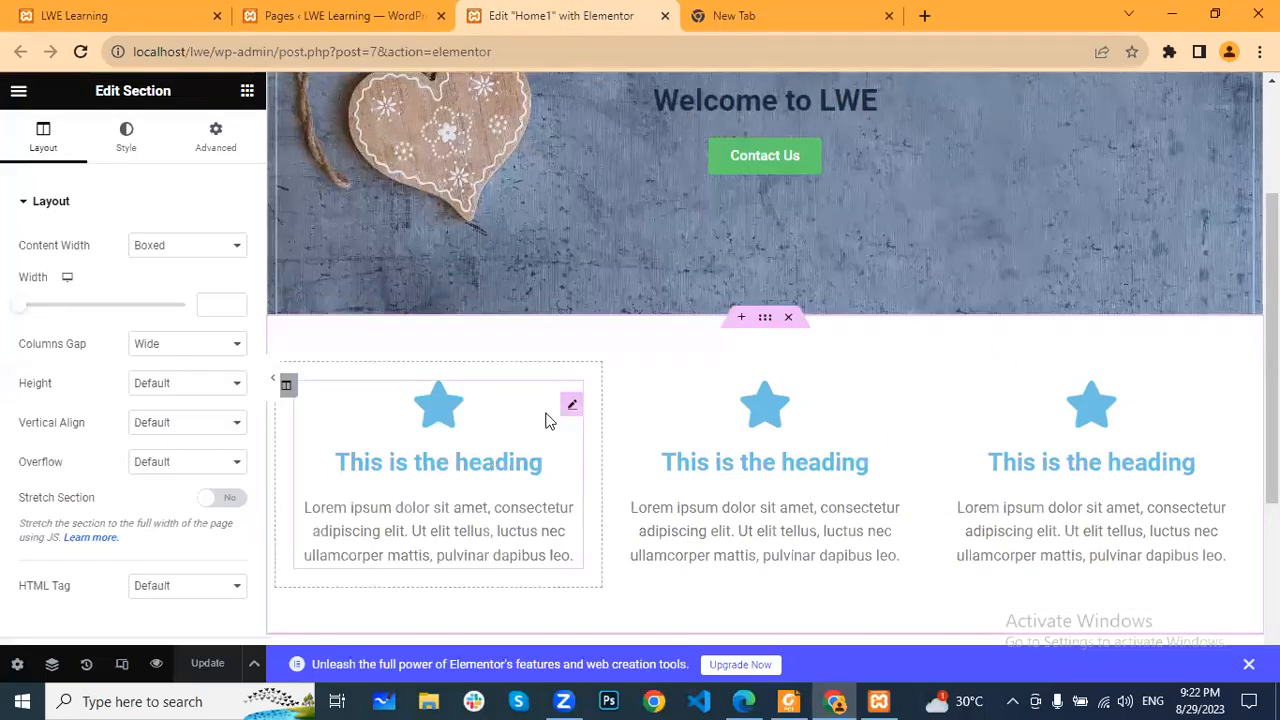
{"action": "left_click", "coordinate": [575, 405]}
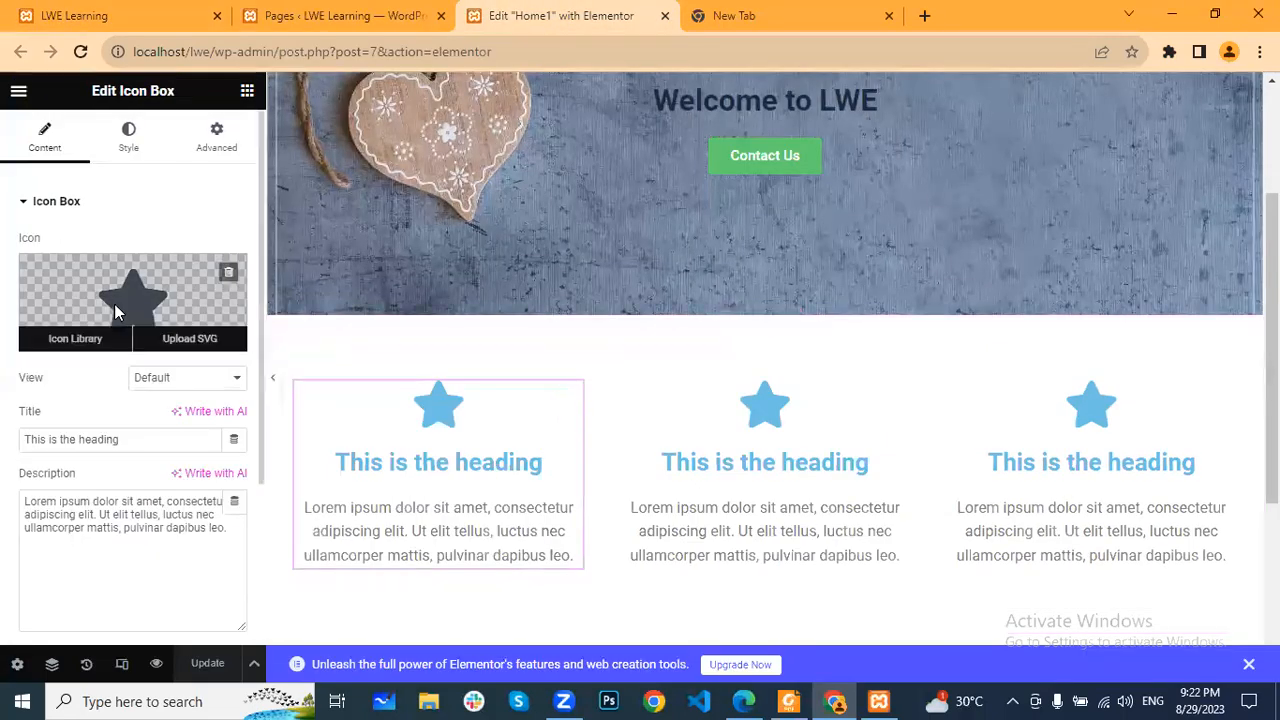
{"action": "left_click", "coordinate": [122, 302]}
{"action": "scroll", "coordinate": [792, 396], "scroll_direction": "down", "scroll_amount": 10}
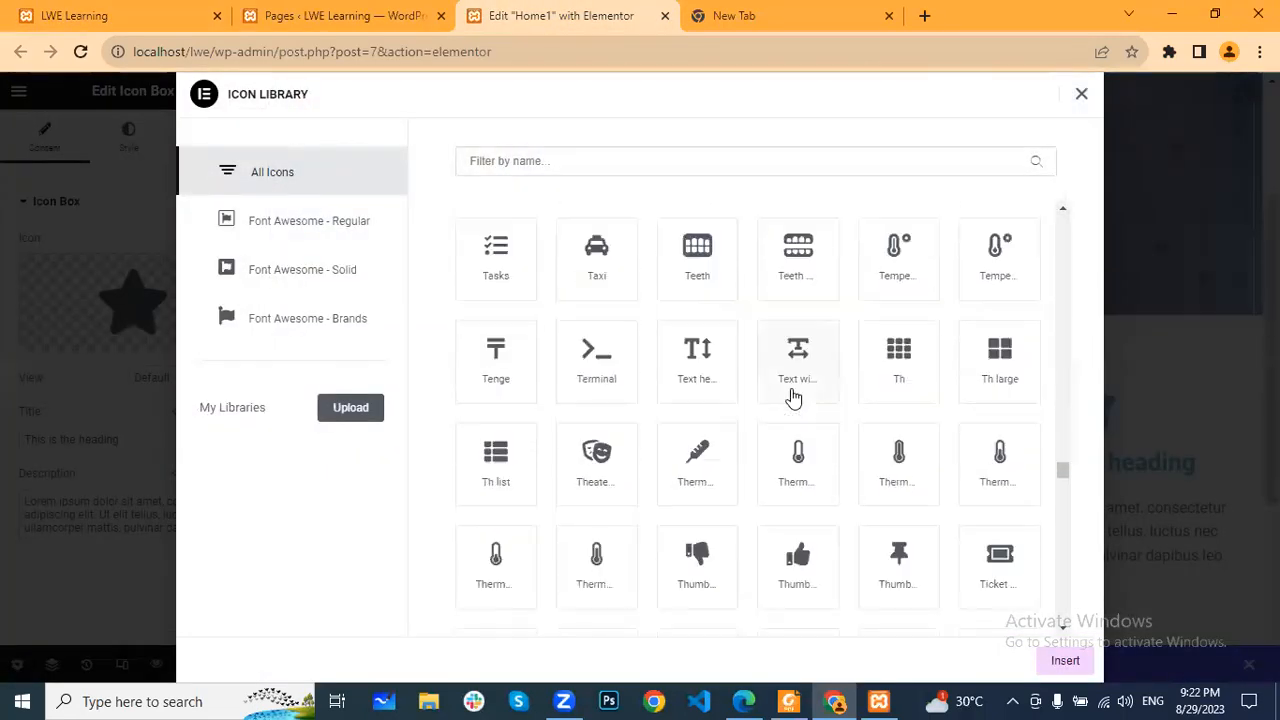
{"action": "scroll", "coordinate": [792, 396], "scroll_direction": "down", "scroll_amount": 2}
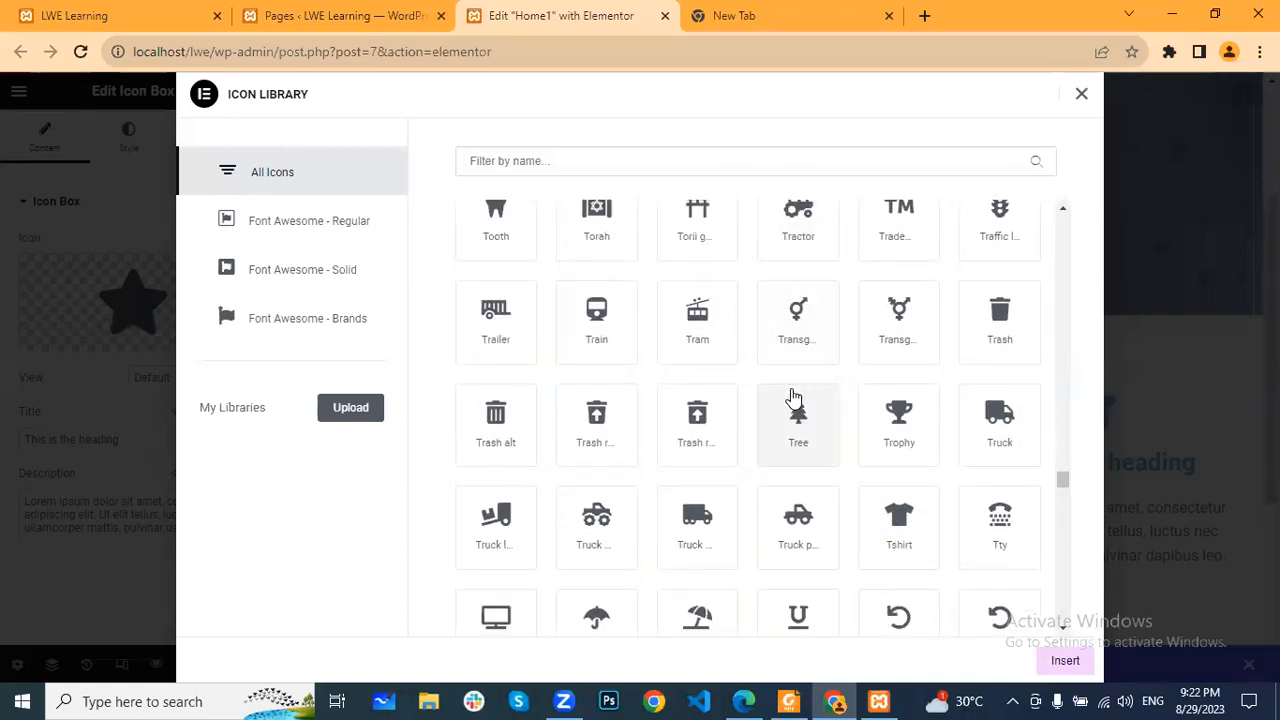
{"action": "left_click", "coordinate": [862, 426]}
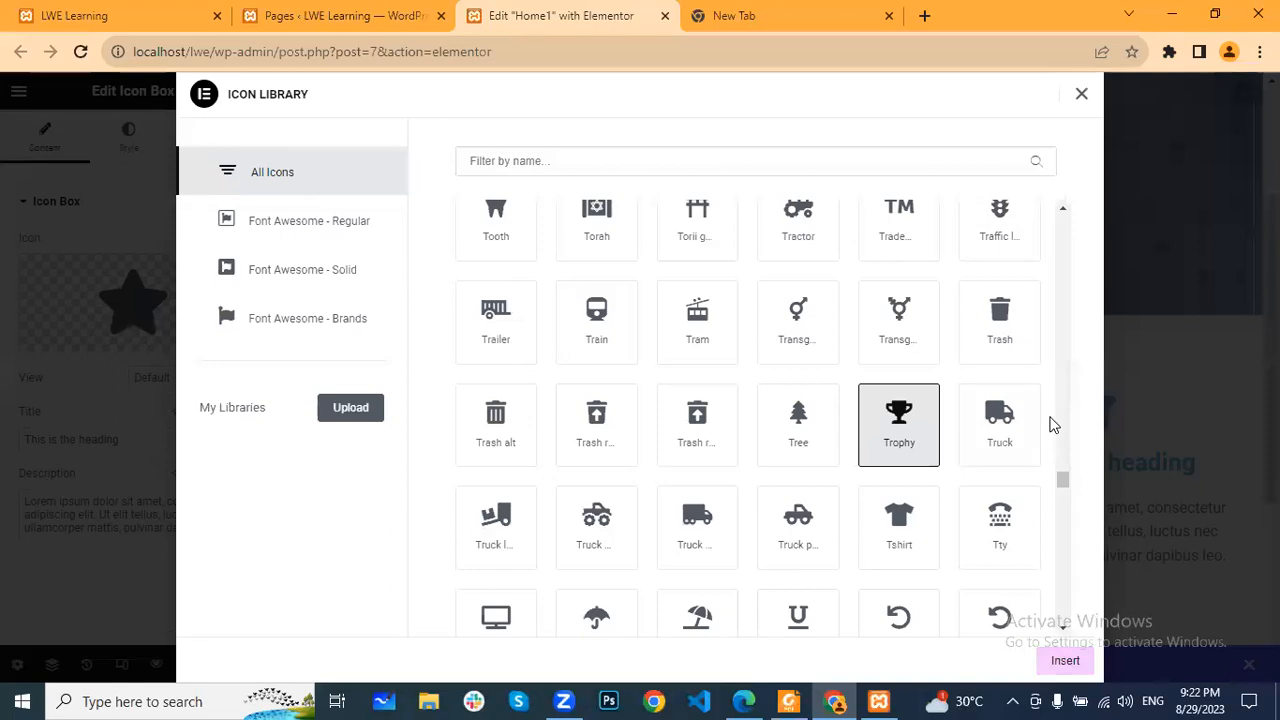
{"action": "left_click", "coordinate": [1064, 661]}
- Change the first icon box's title to "Services 1"
{"action": "left_click_drag", "start_coordinate": [146, 444], "coordinate": [2, 440]}
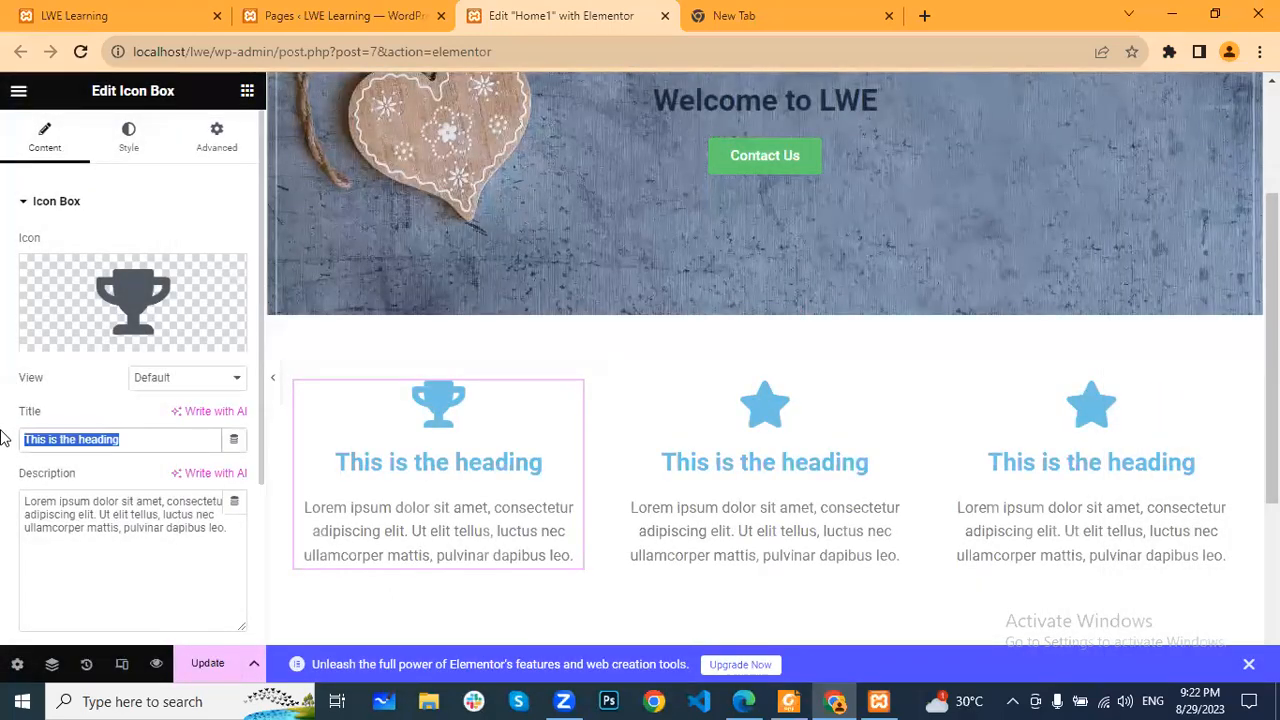
{"action": "type", "text": "Dev"}
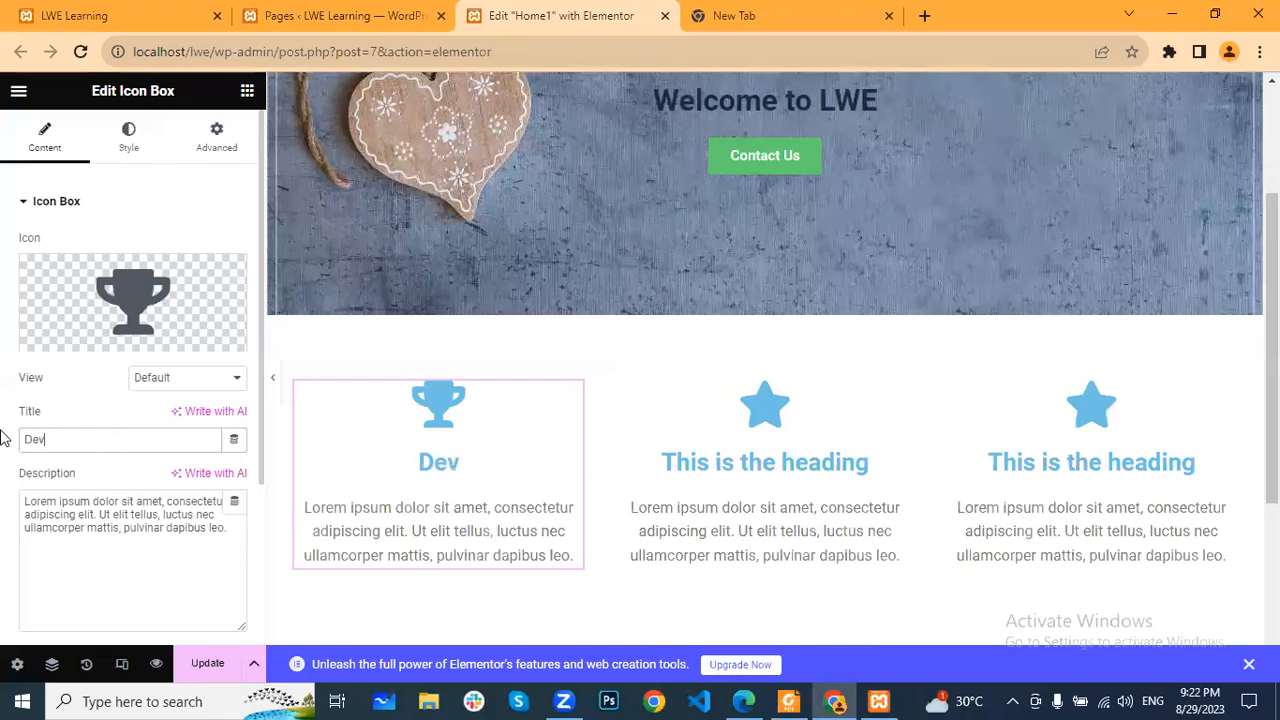
{"action": "key", "text": "BackSpace"}
{"action": "key", "text": "BackSpace"}
{"action": "key", "text": "BackSpace"}
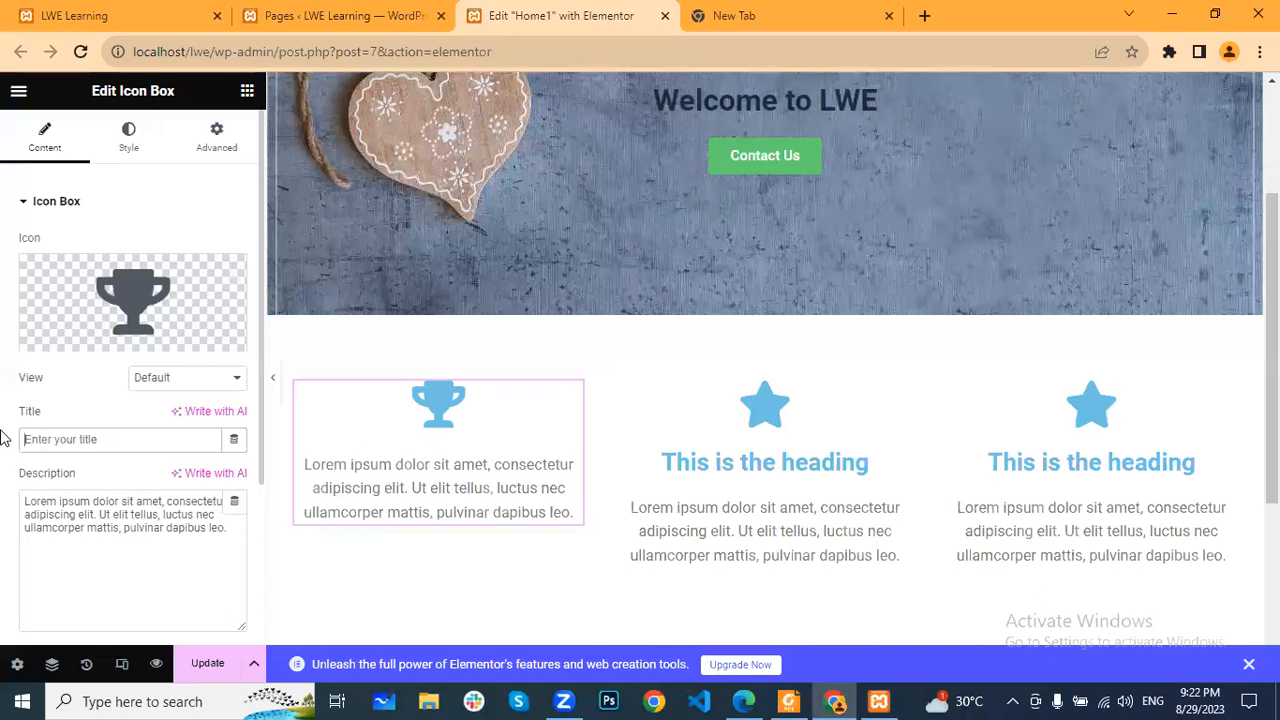
{"action": "type", "text": "Serv"}
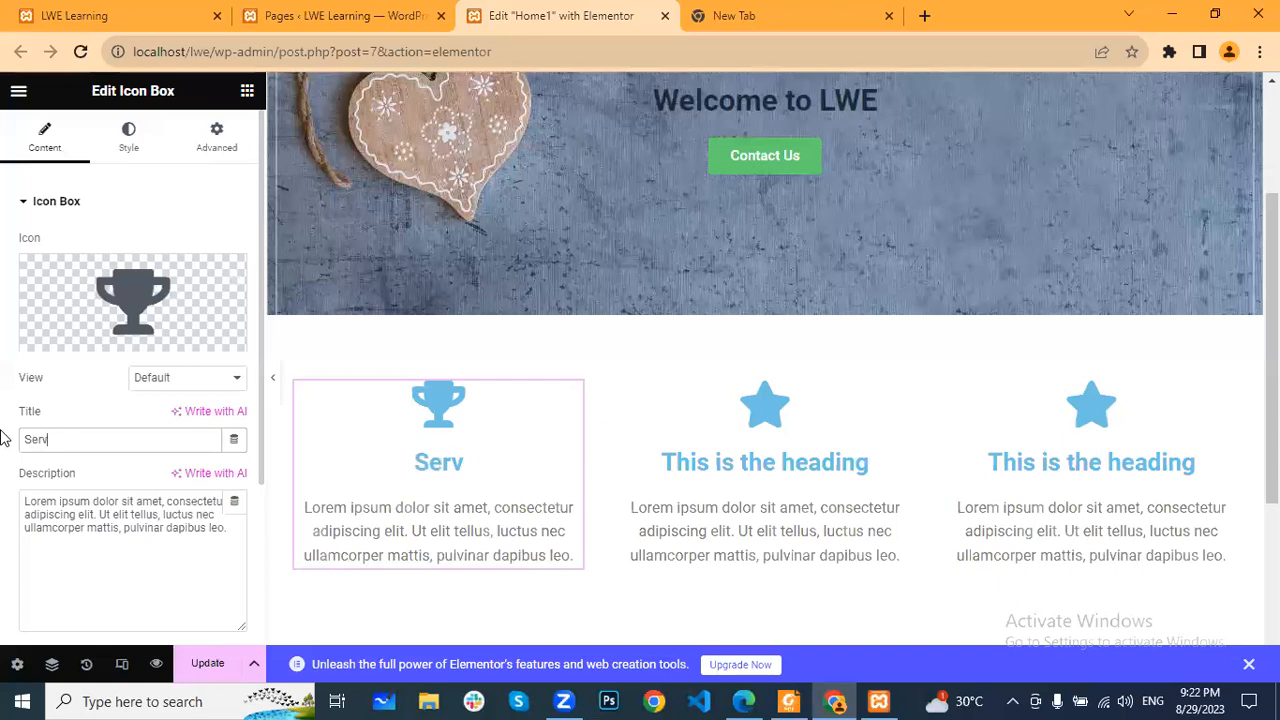
{"action": "type", "text": "ices "}
{"action": "type", "text": "1"}
{"action": "key", "text": "BackSpace"}
{"action": "type", "text": "1"}
- Set the trophy icon's primary color to the global Theme Color 3
{"action": "left_click", "coordinate": [130, 140]}
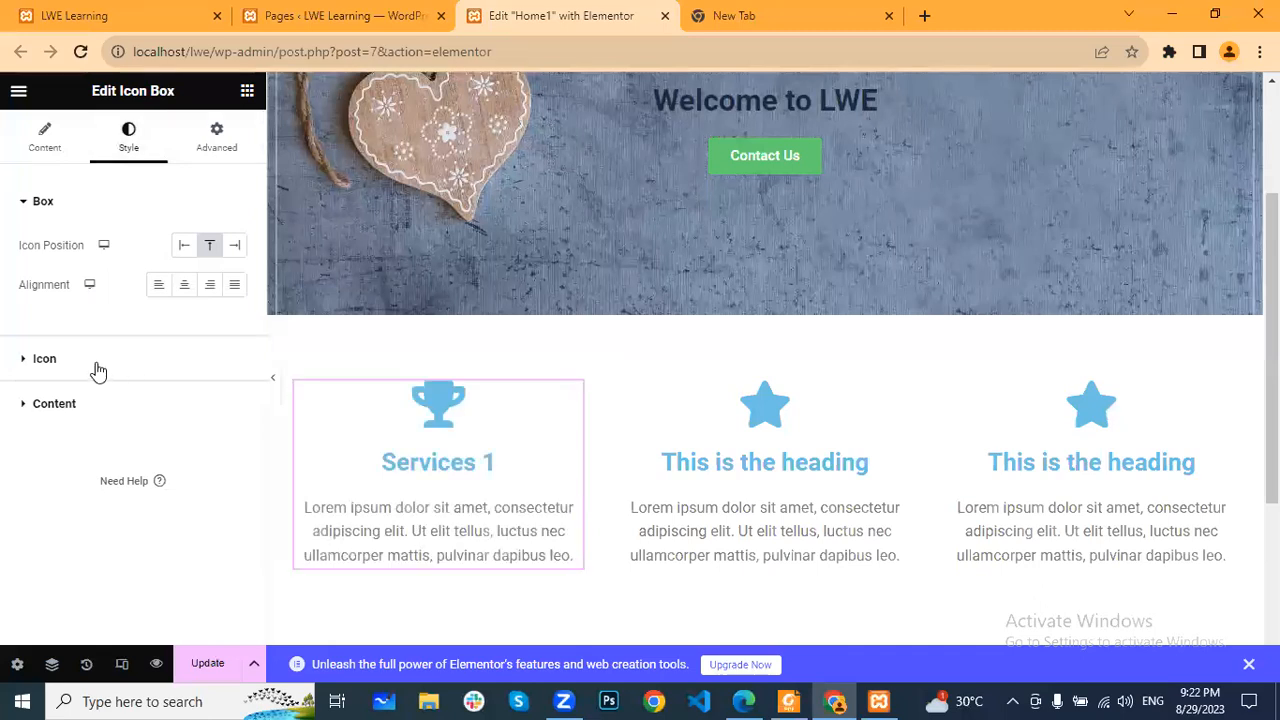
{"action": "left_click", "coordinate": [240, 348]}
{"action": "left_click", "coordinate": [238, 333]}
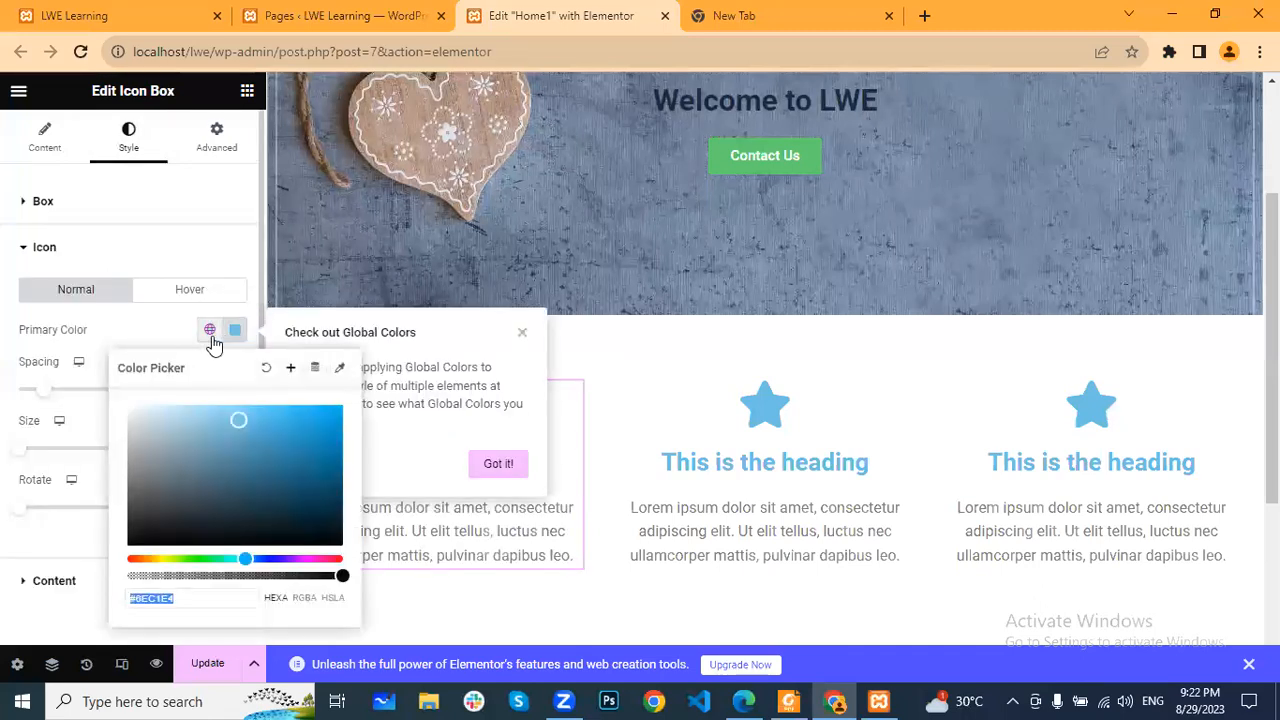
{"action": "left_click", "coordinate": [209, 330]}
{"action": "left_click", "coordinate": [69, 621]}
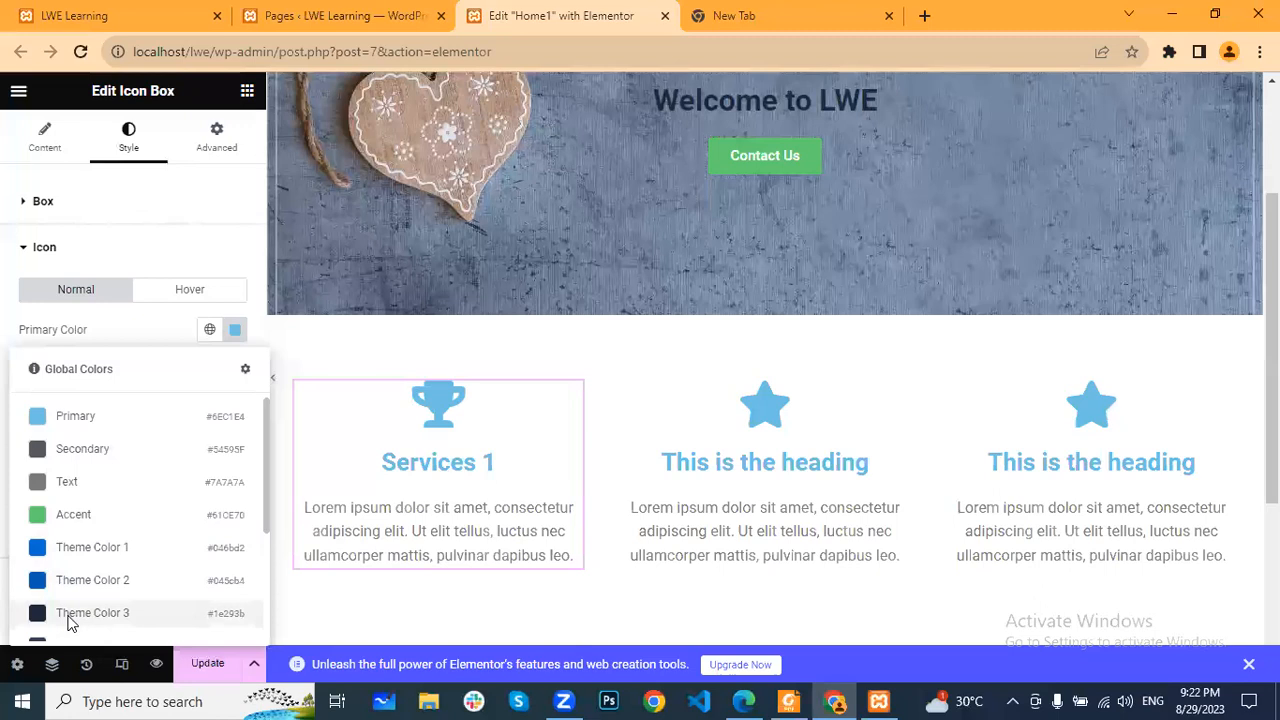
- Set the Services 1 title color to the global Theme Color 3 and save the page
{"action": "scroll", "coordinate": [91, 325], "scroll_direction": "down", "scroll_amount": 1}
{"action": "left_click", "coordinate": [83, 510]}
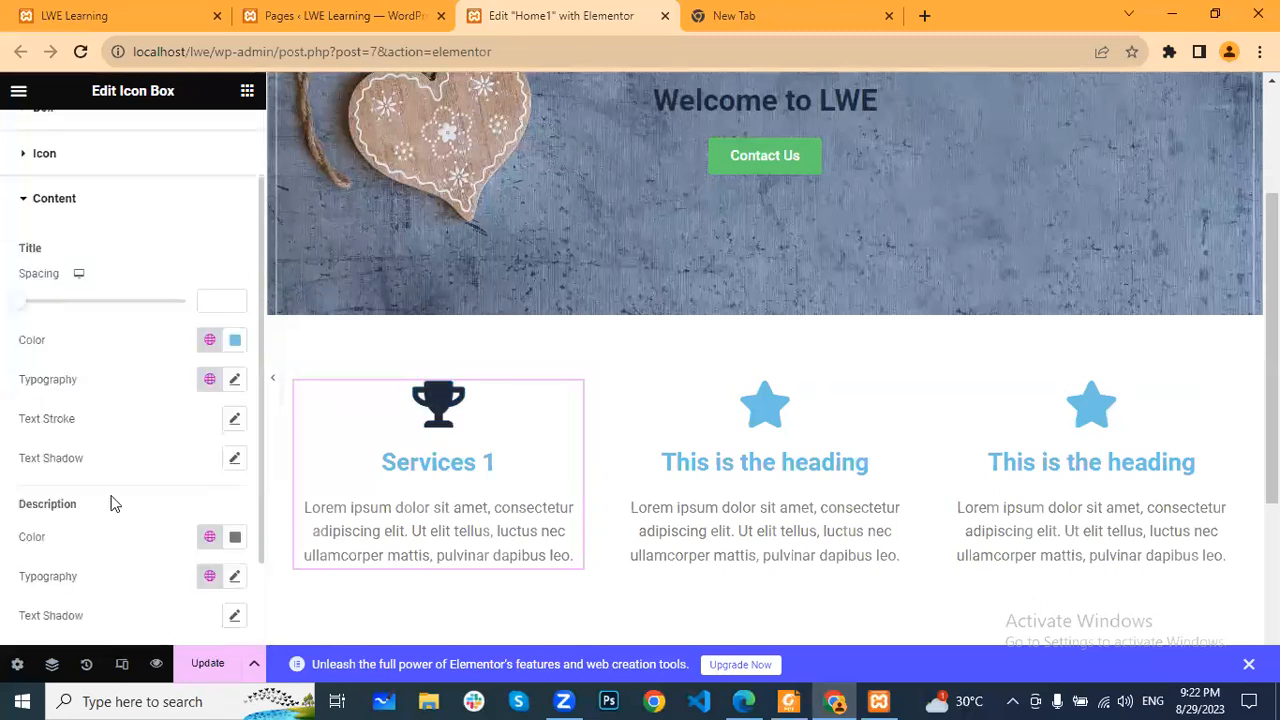
{"action": "scroll", "coordinate": [150, 420], "scroll_direction": "down", "scroll_amount": 1}
{"action": "left_click", "coordinate": [209, 228]}
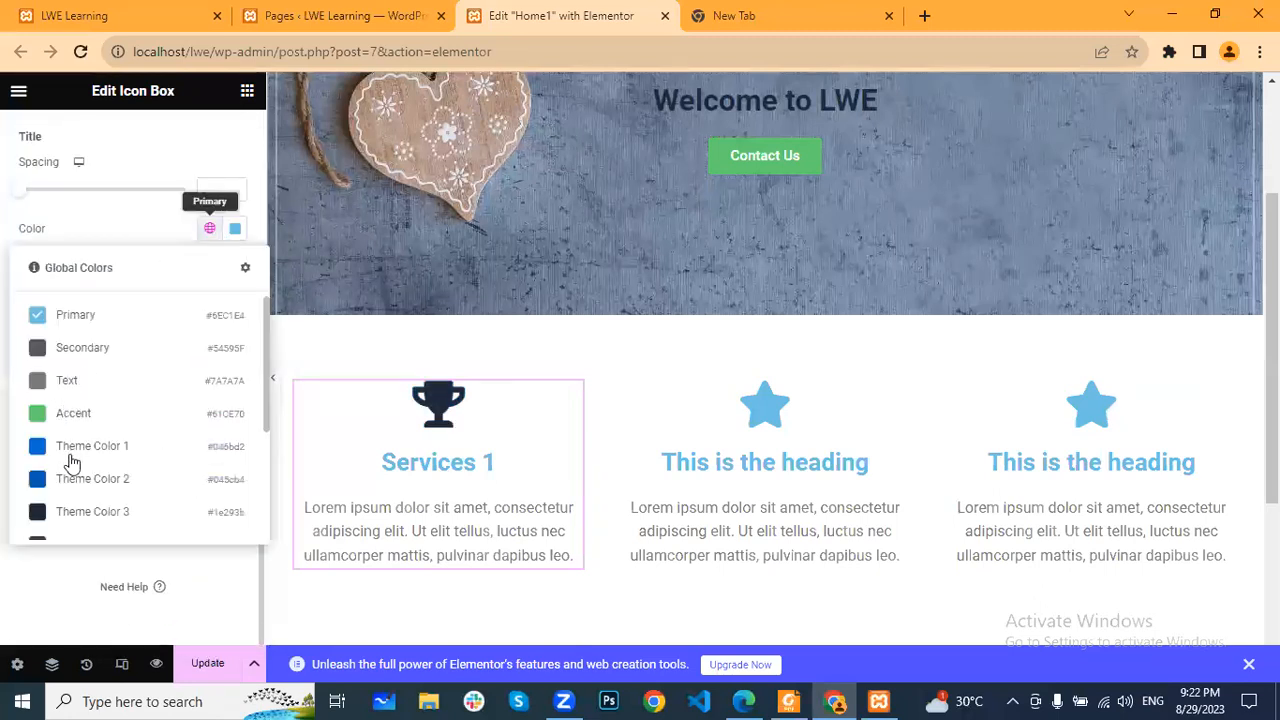
{"action": "left_click", "coordinate": [90, 508]}
{"action": "left_click", "coordinate": [210, 668]}
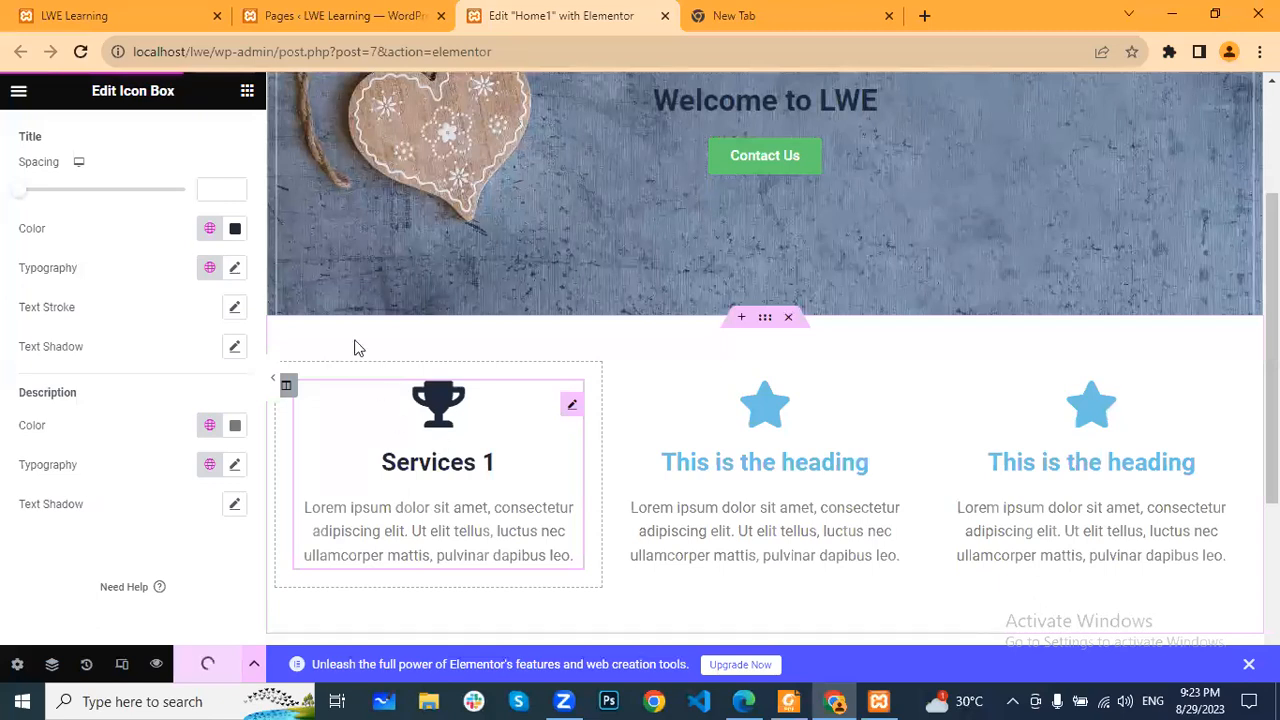
- Reload the live homepage and check the restyled first icon box against the other two
{"action": "left_click", "coordinate": [143, 17]}
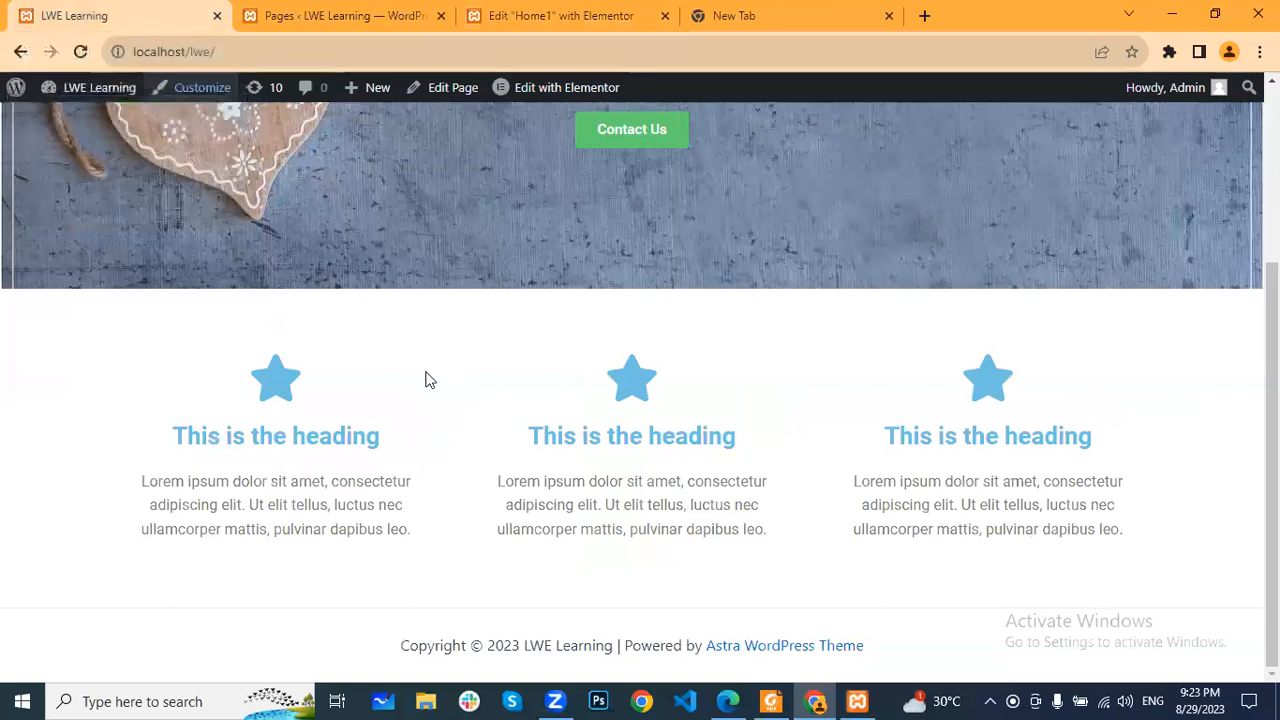
{"action": "scroll", "coordinate": [374, 280], "scroll_direction": "up", "scroll_amount": 3}
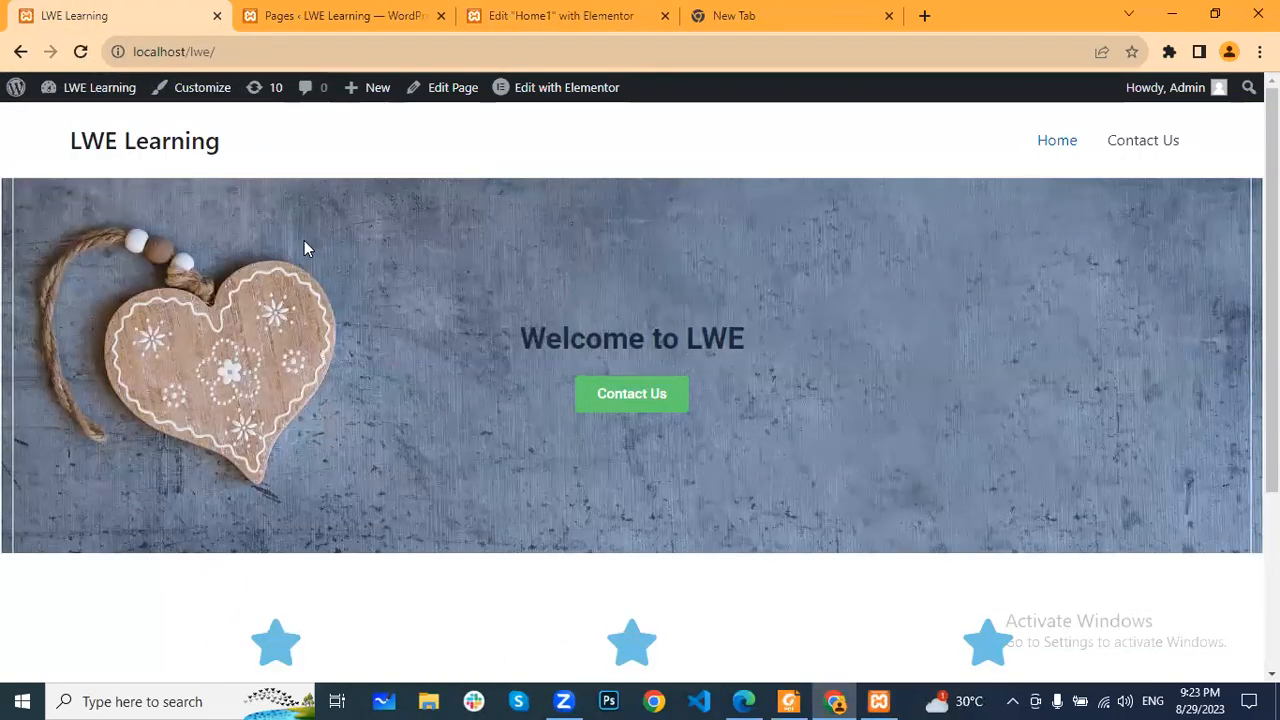
{"action": "left_click", "coordinate": [81, 52]}
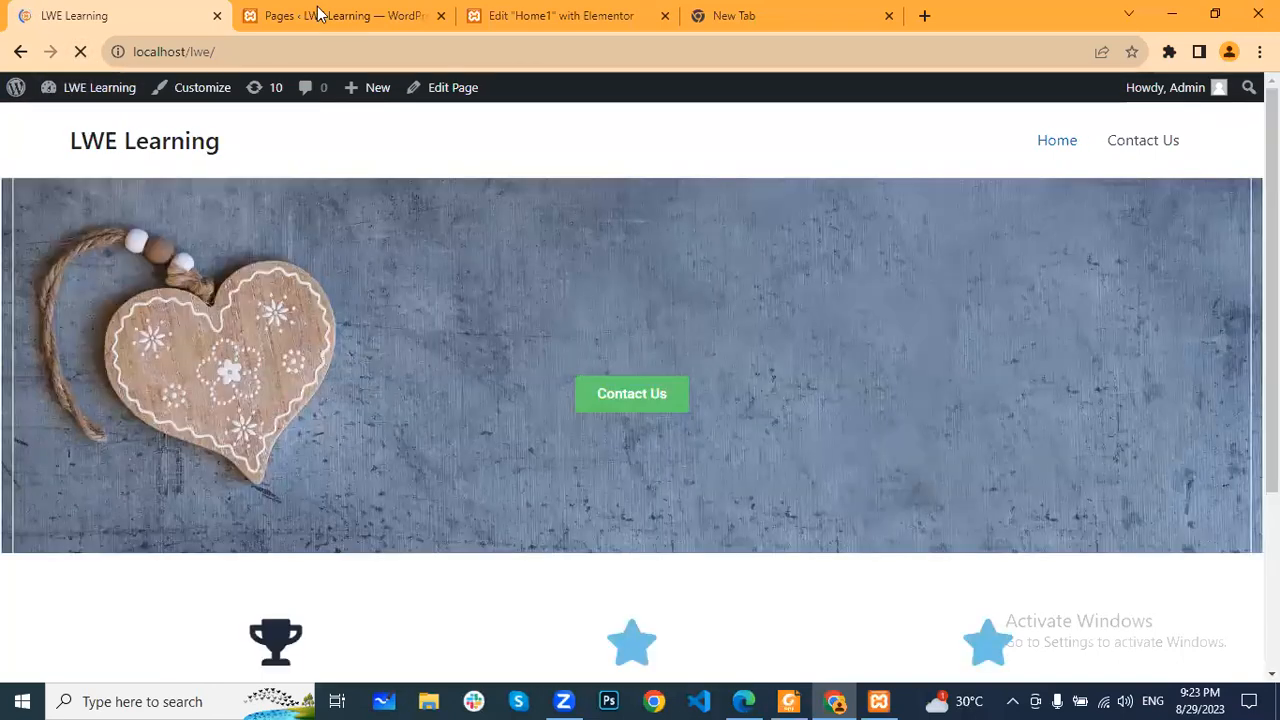
{"action": "scroll", "coordinate": [743, 338], "scroll_direction": "down", "scroll_amount": 1}
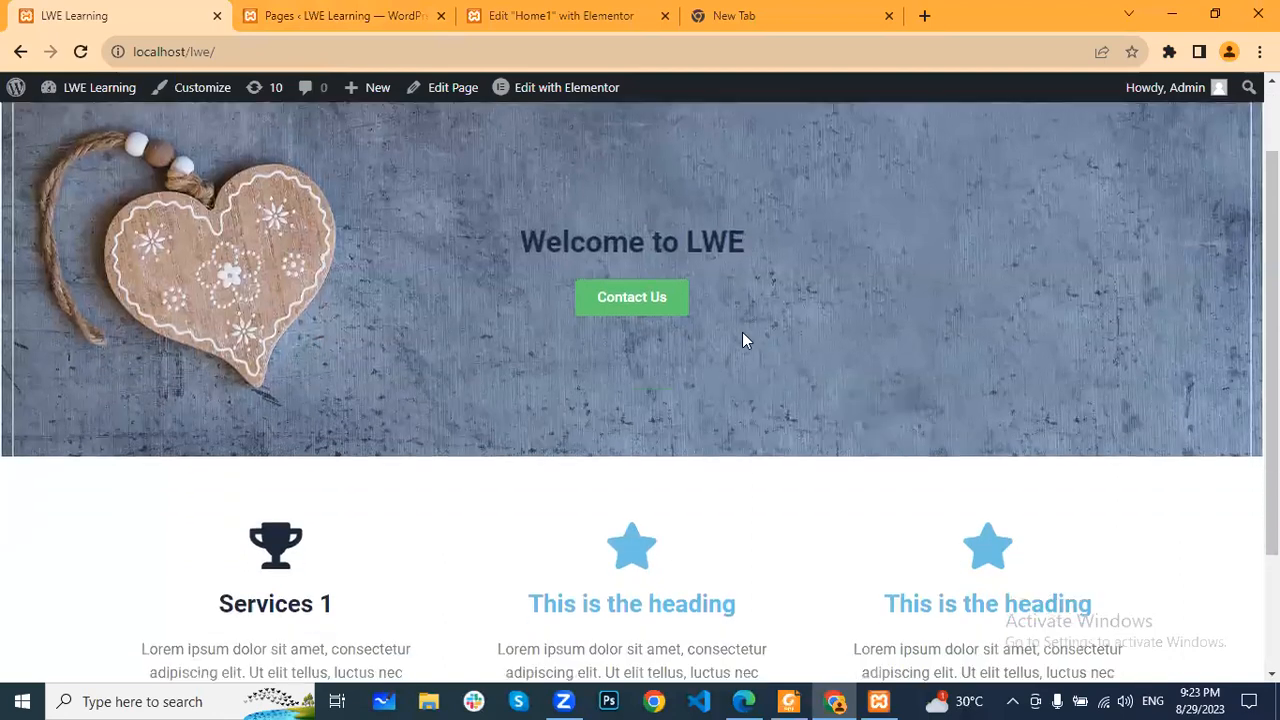
{"action": "scroll", "coordinate": [742, 340], "scroll_direction": "down", "scroll_amount": 1}
{"action": "scroll", "coordinate": [443, 400], "scroll_direction": "down", "scroll_amount": 1}
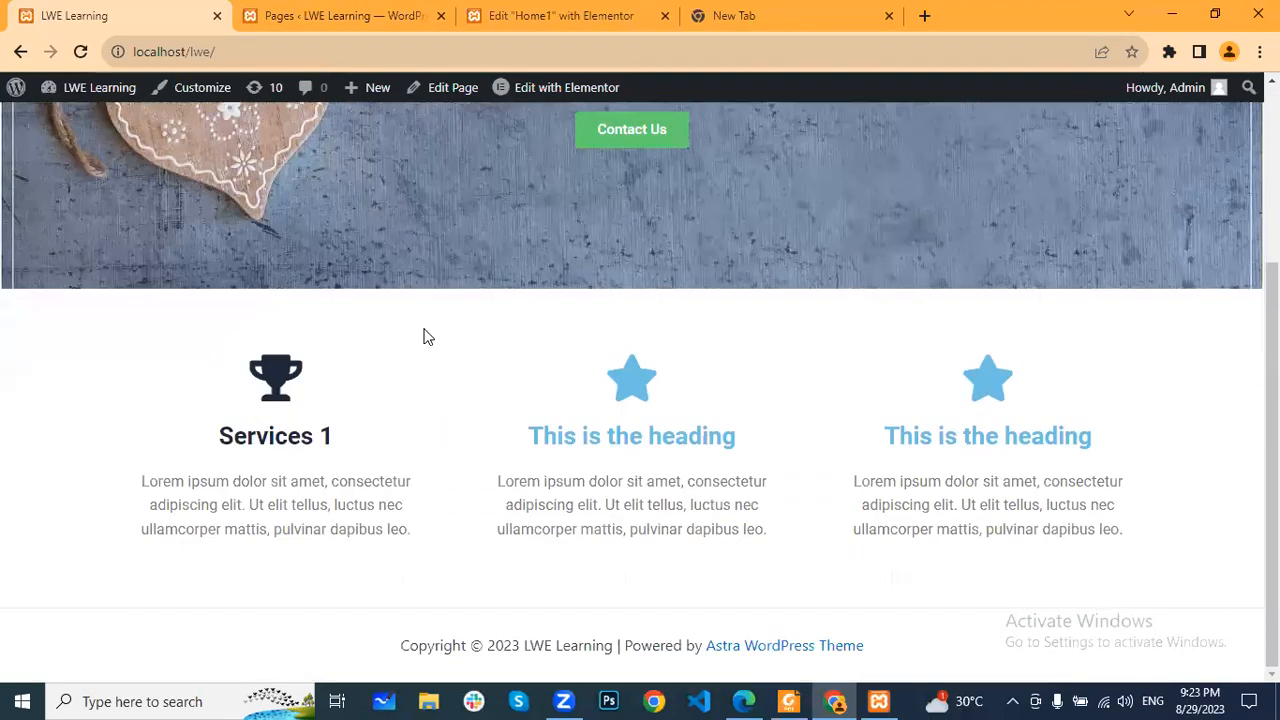
{"action": "left_click", "coordinate": [378, 20]}
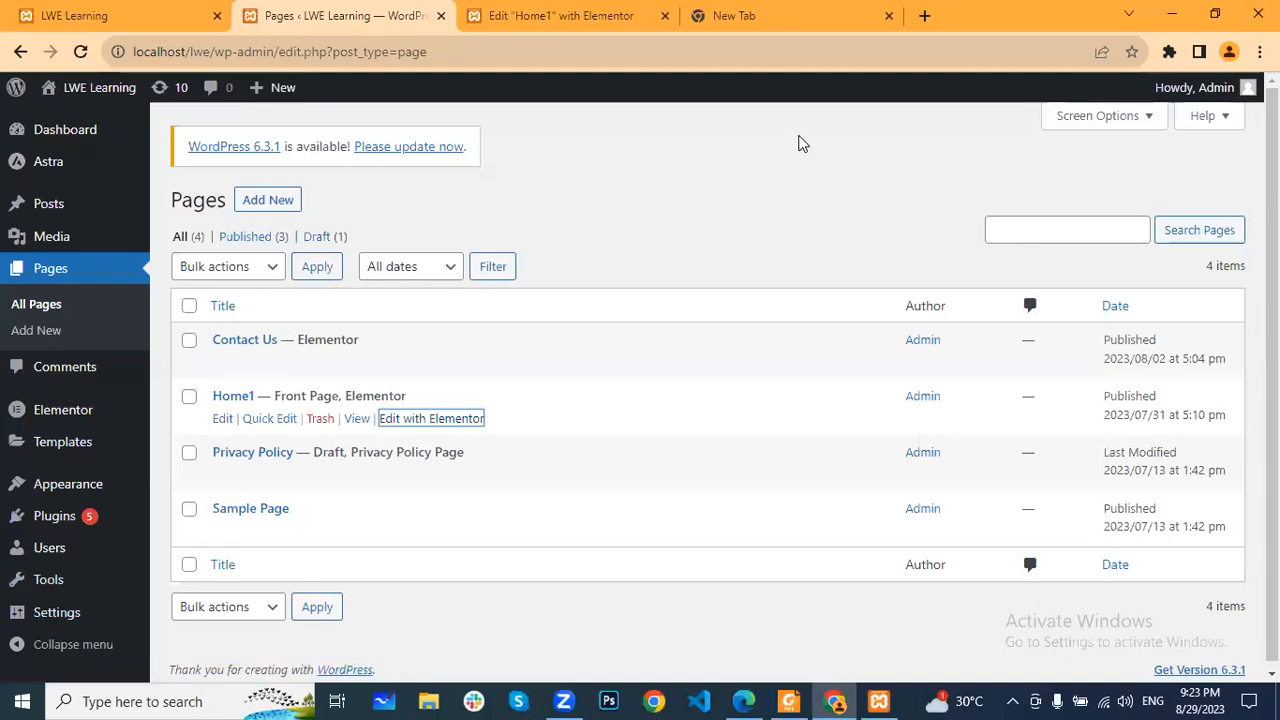
{"action": "left_click", "coordinate": [784, 20]}
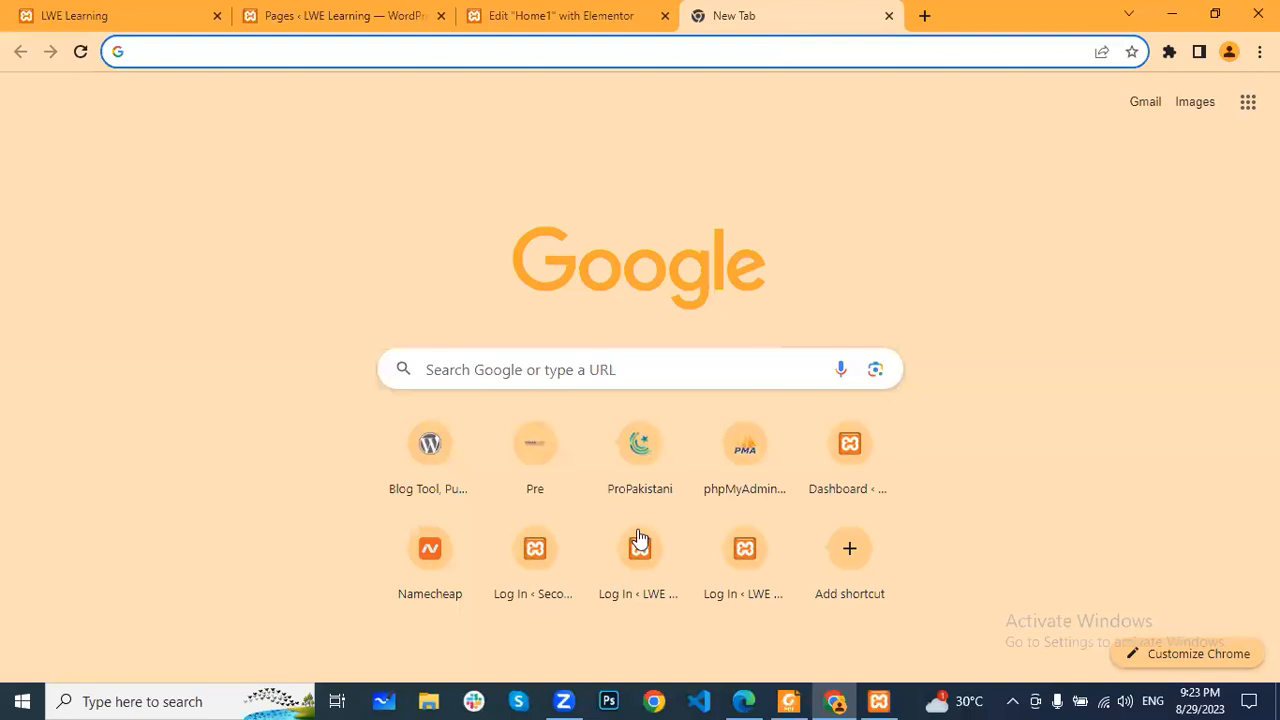